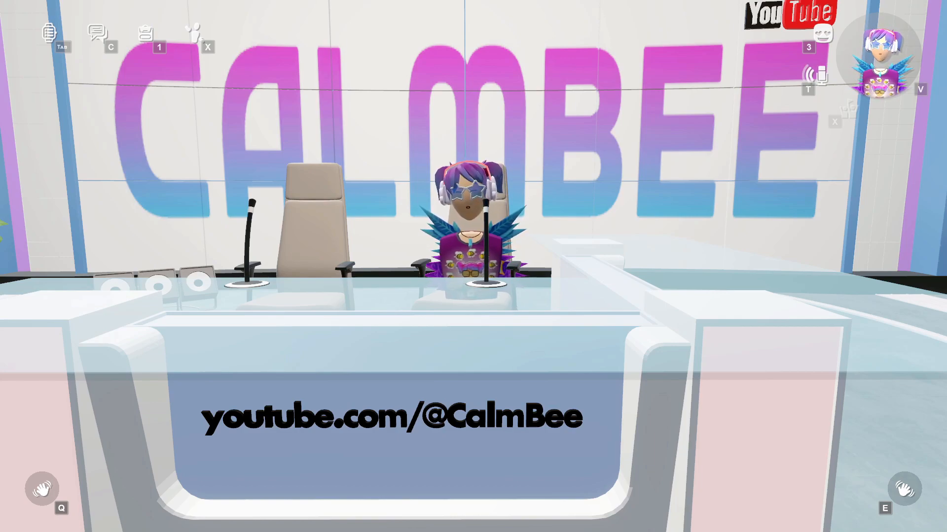
key(e)
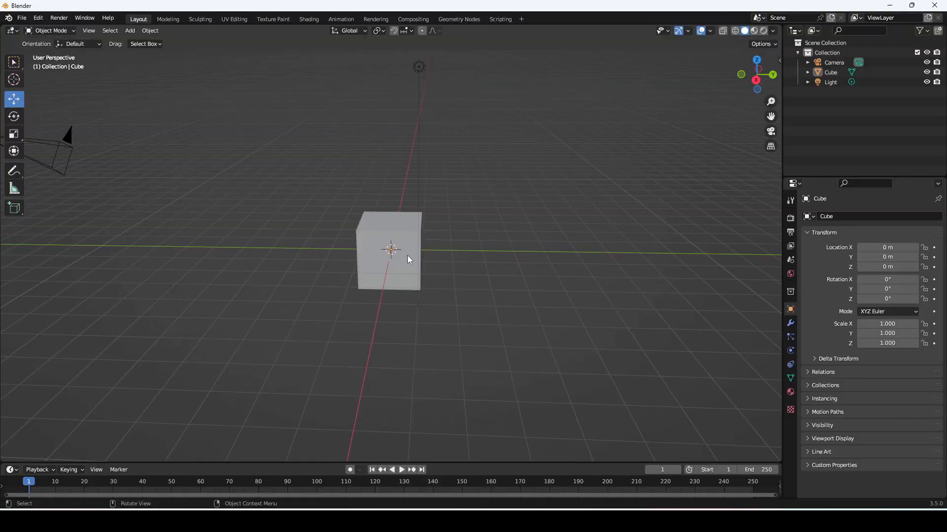
- Raise the default cube about 1 m along Z and switch to the Animation workspace
click(408, 259)
drag(389, 207, 394, 178)
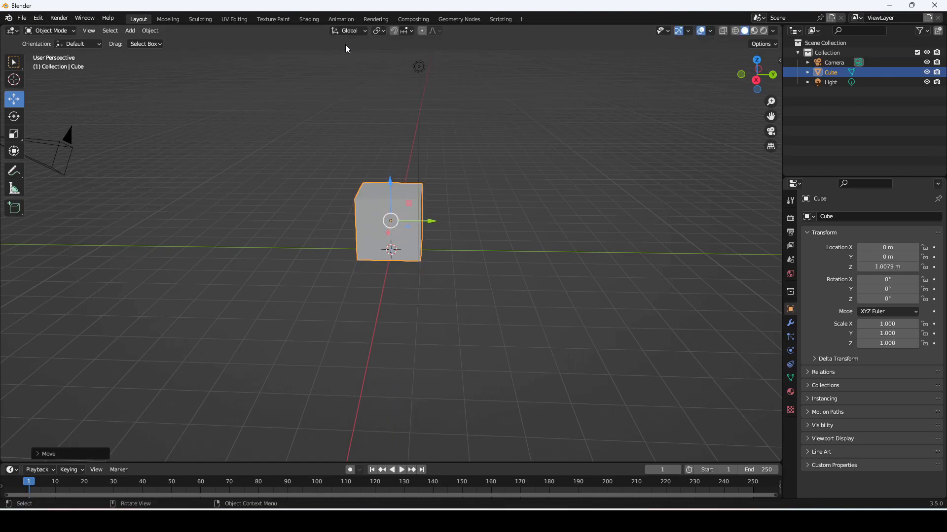
click(341, 20)
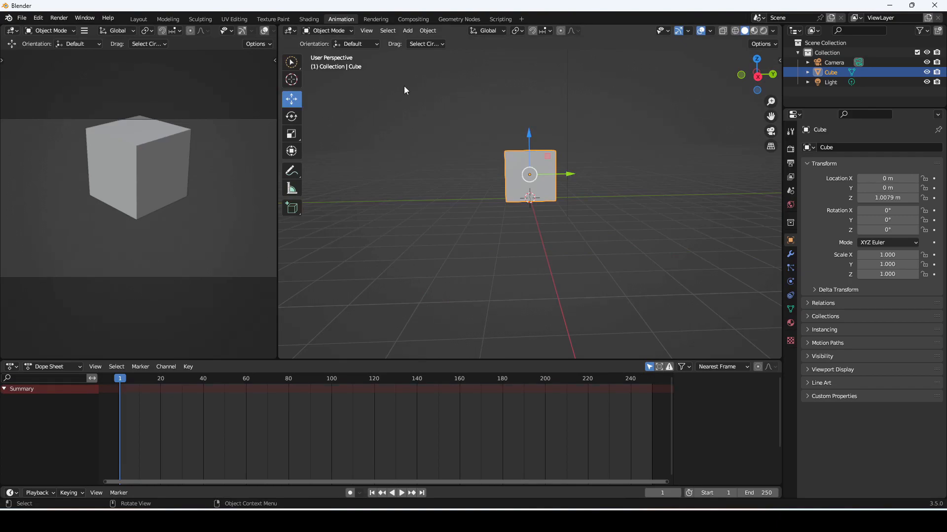
- Enable auto keying, raise the cube to about 2.9 m on Z, and keyframe it at frame 1
click(351, 494)
key(g)
key(z)
click(561, 102)
key(i)
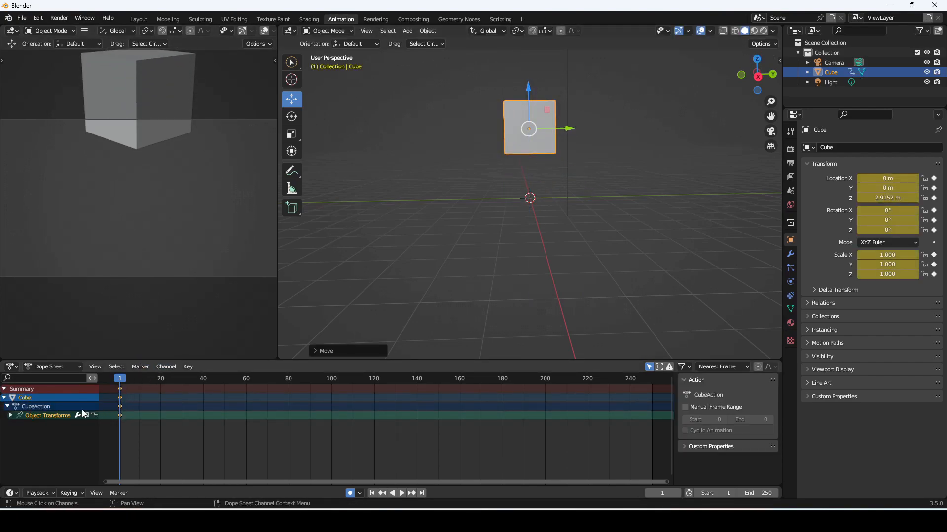
- Lower the cube to about -0.03 m on Z at frame 5, and copy the frame 1 keyframes to frame 10
mouse_move(122, 378)
mouse_down()
mouse_move(216, 378)
mouse_move(129, 381)
mouse_up()
drag(533, 93, 532, 162)
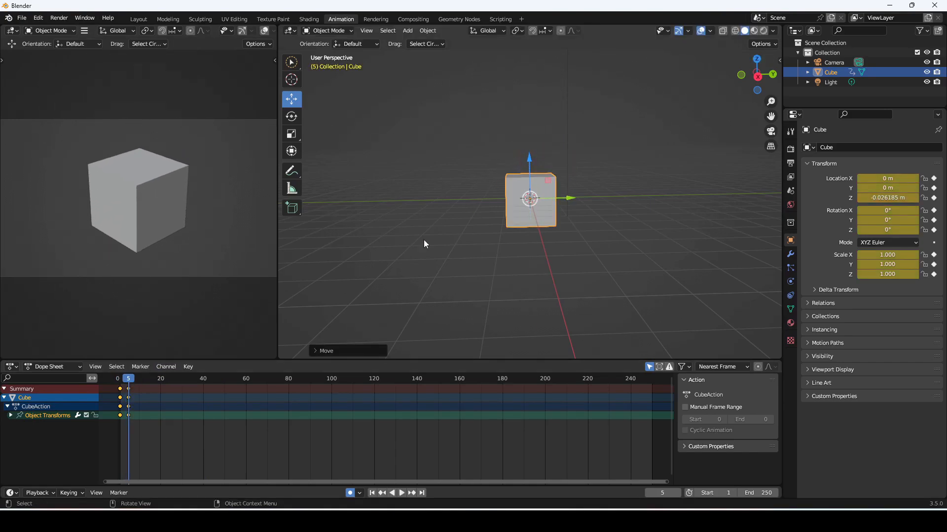
click(122, 391)
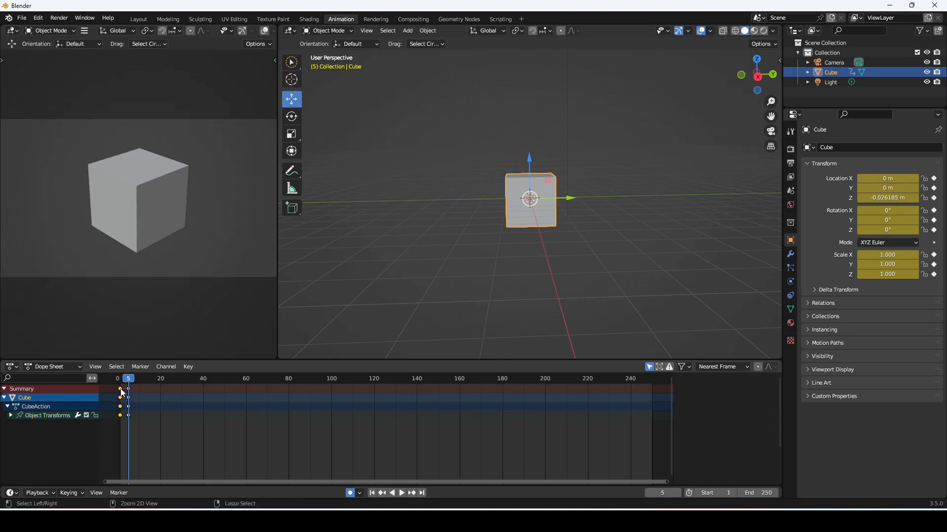
mouse_move(128, 381)
mouse_down()
mouse_move(140, 377)
mouse_move(140, 387)
mouse_up()
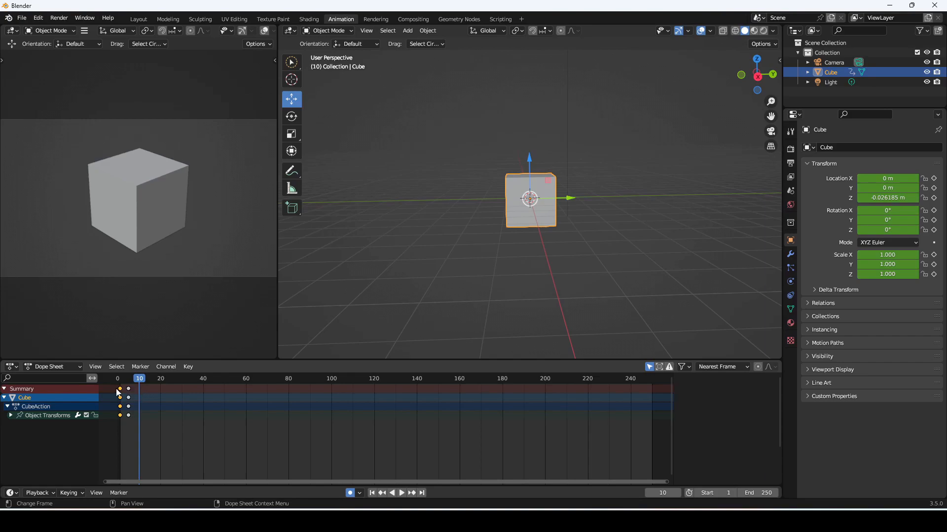
key(ctrl+v)
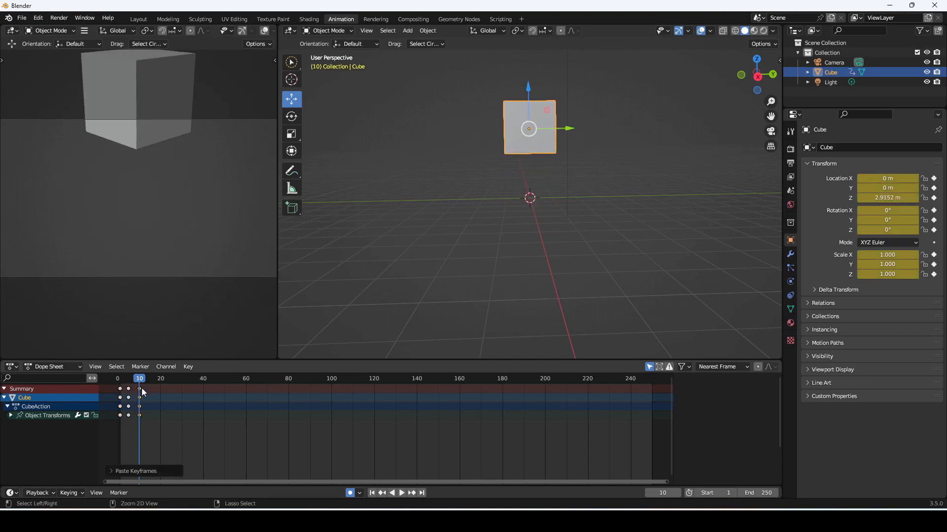
- Turn off auto keying and play the animation with the end frame set to 10
click(349, 493)
right_click(490, 389)
click(761, 493)
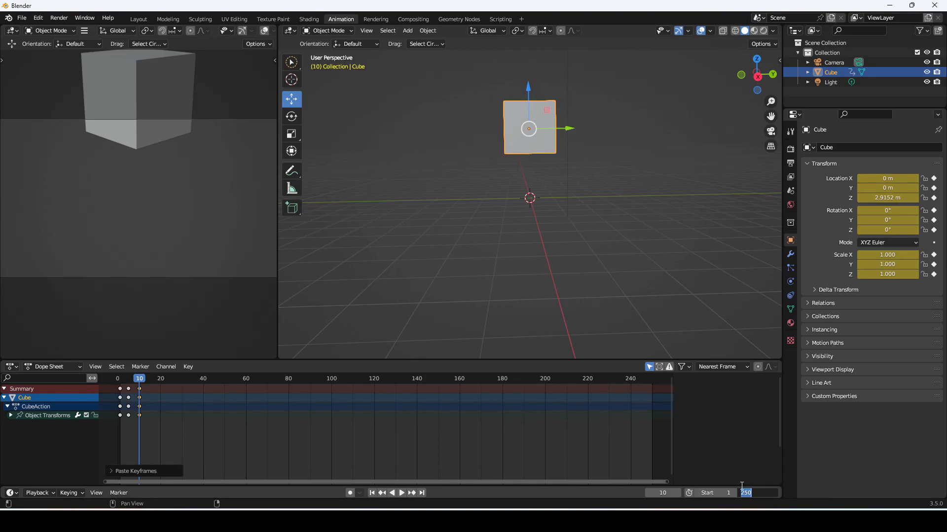
text(10)
key(Return)
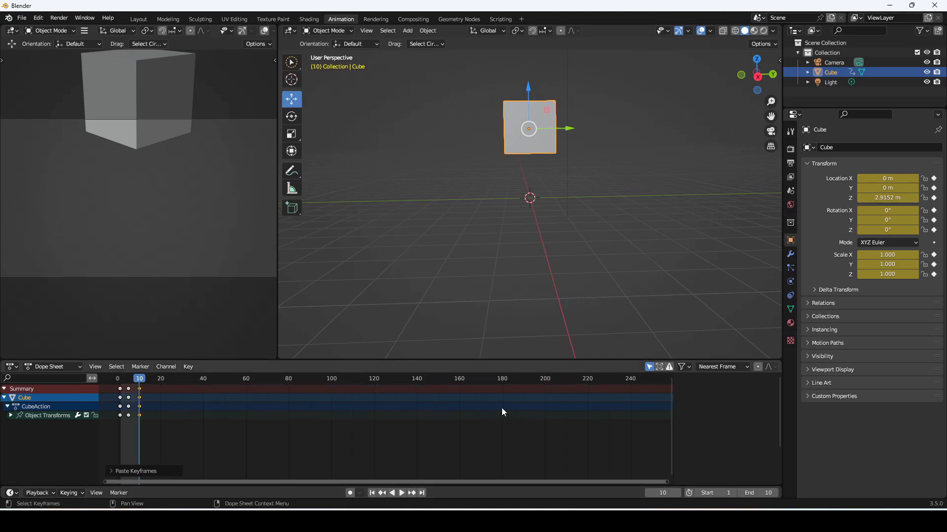
key(space)
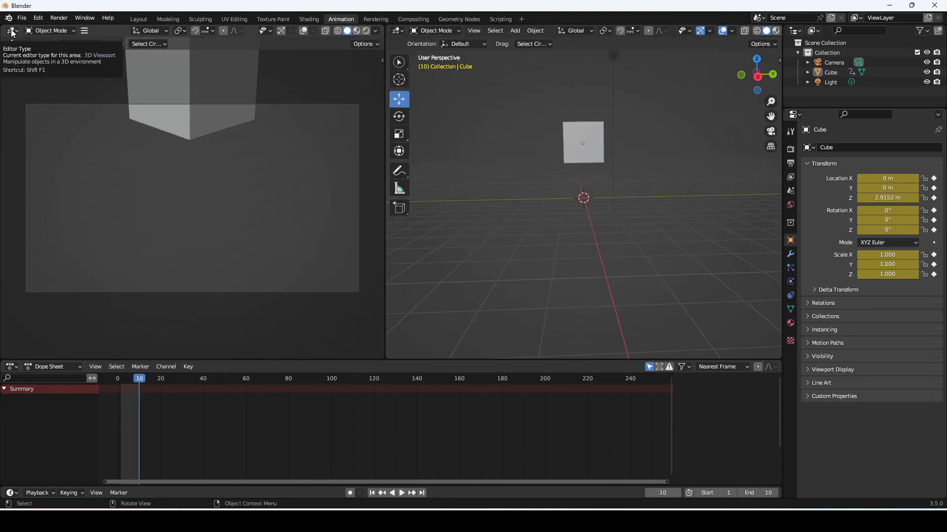
- Change the camera viewport to the Nonlinear Animation editor and move the playhead to frame 8
click(13, 32)
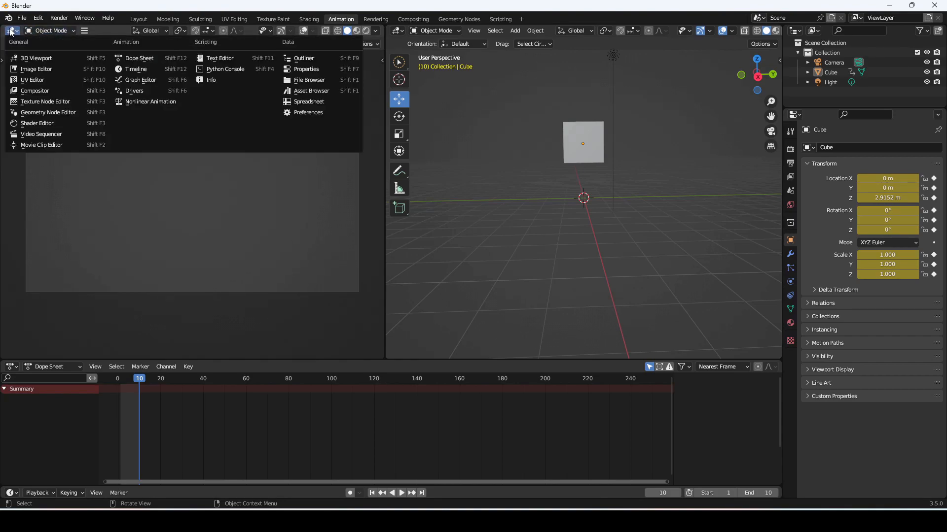
click(157, 103)
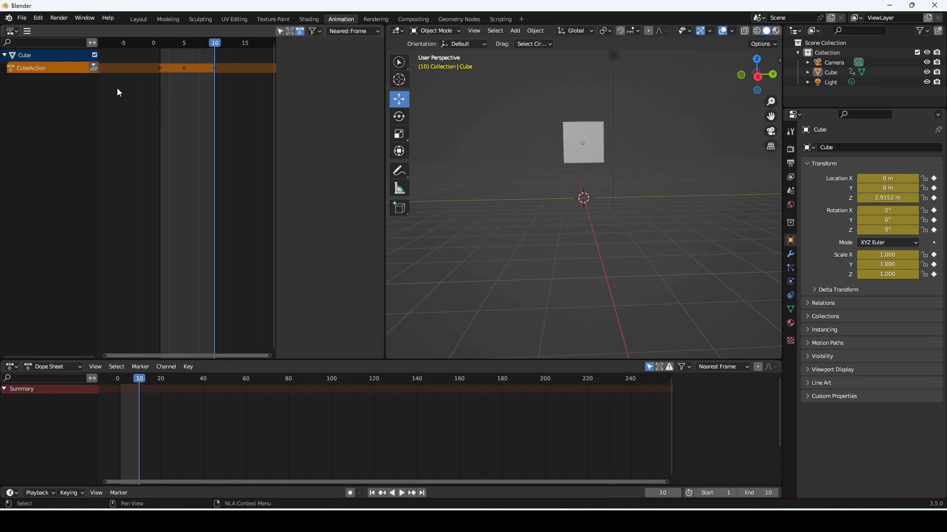
mouse_move(218, 42)
mouse_down()
mouse_move(151, 44)
mouse_move(202, 43)
mouse_up()
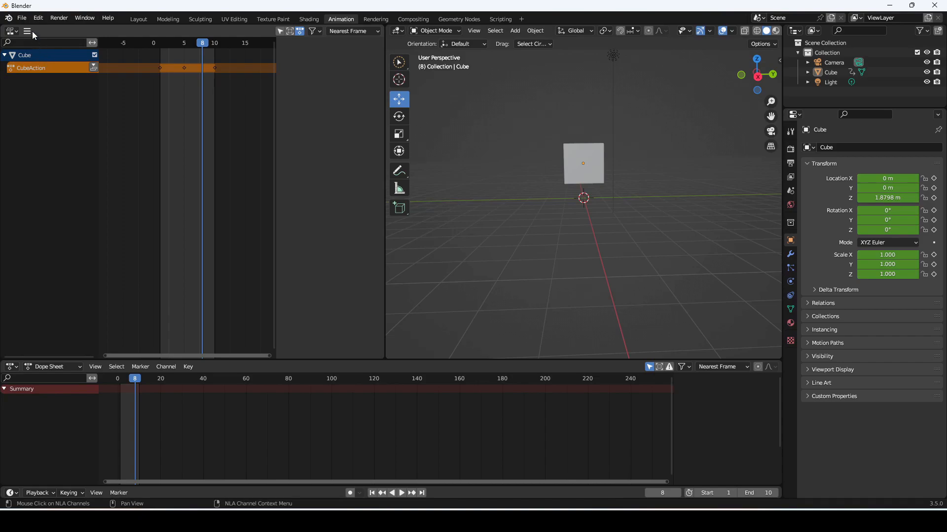
- Start an FBX export of the scene with the Desktop folder as the destination
click(23, 18)
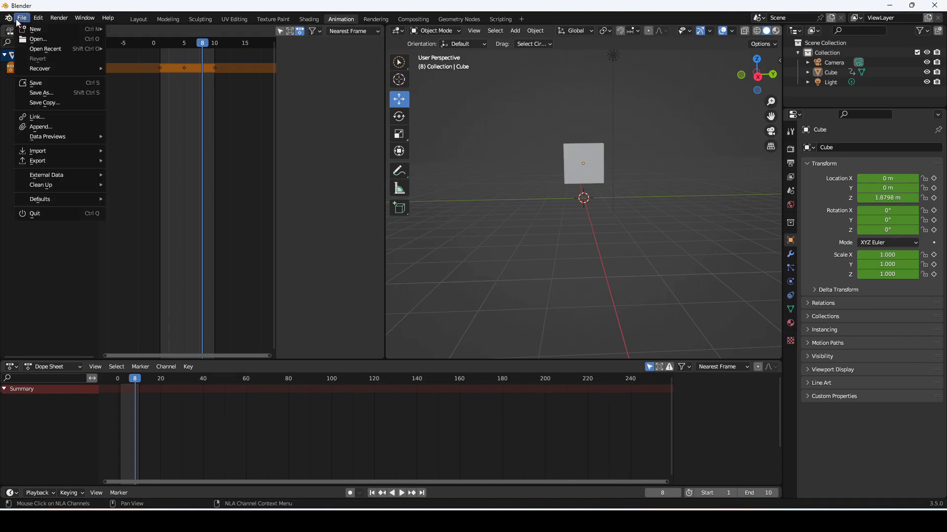
mouse_move(55, 159)
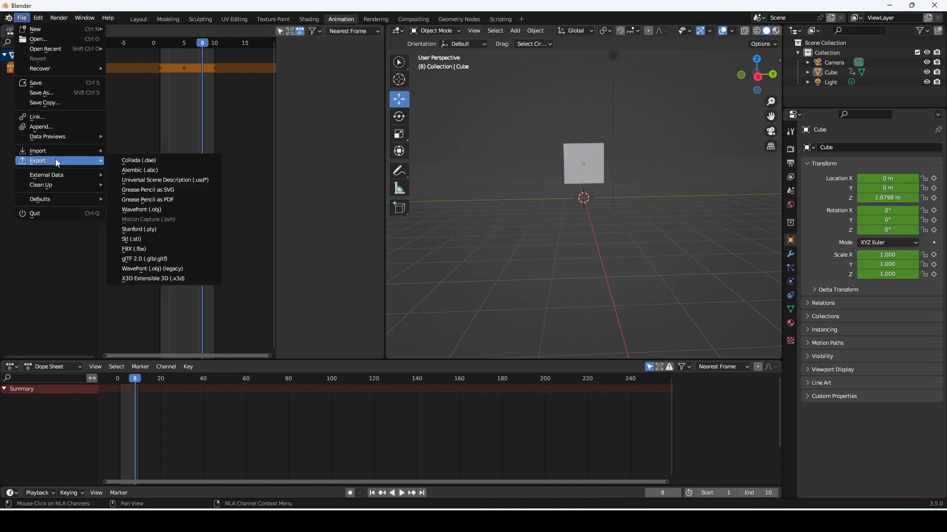
click(147, 249)
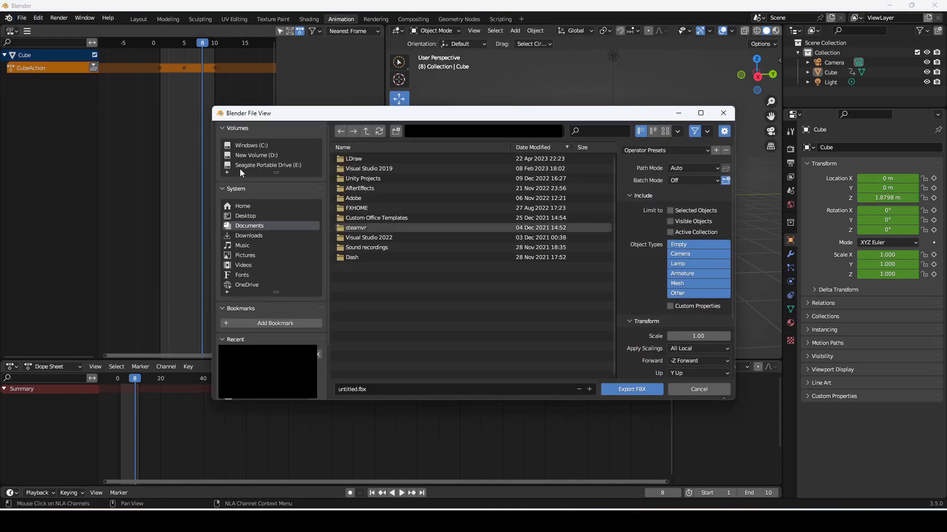
click(246, 216)
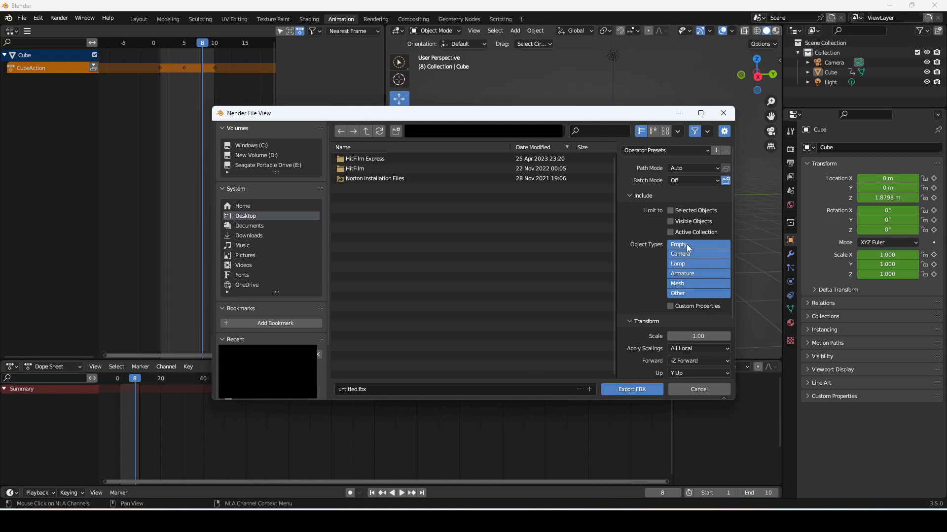
- Limit the exported object types to Empty, Armature, Mesh and Other
click(688, 274)
shift+click(688, 293)
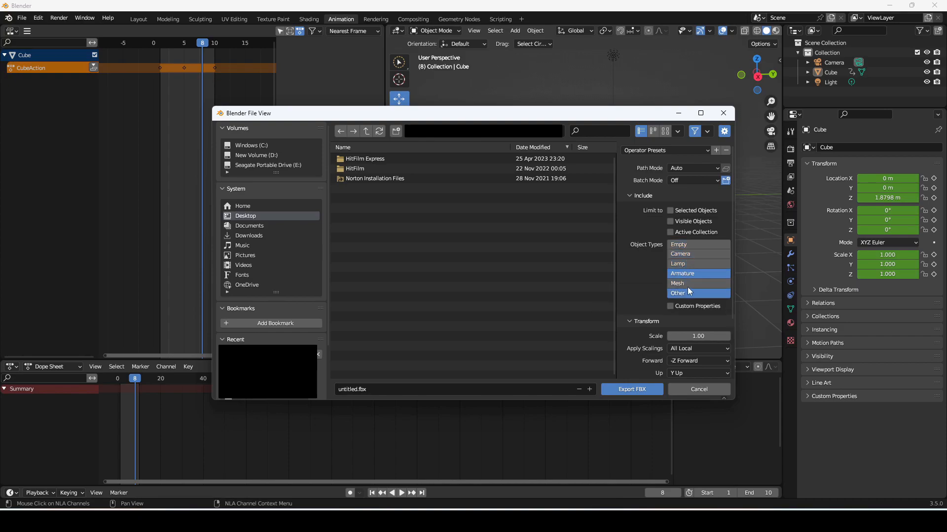
shift+click(687, 284)
shift+click(691, 245)
- Review the Armature and Bake Animation export options and export the scene as untitled.fbx
scroll(686, 328, down, 1)
scroll(685, 328, down, 3)
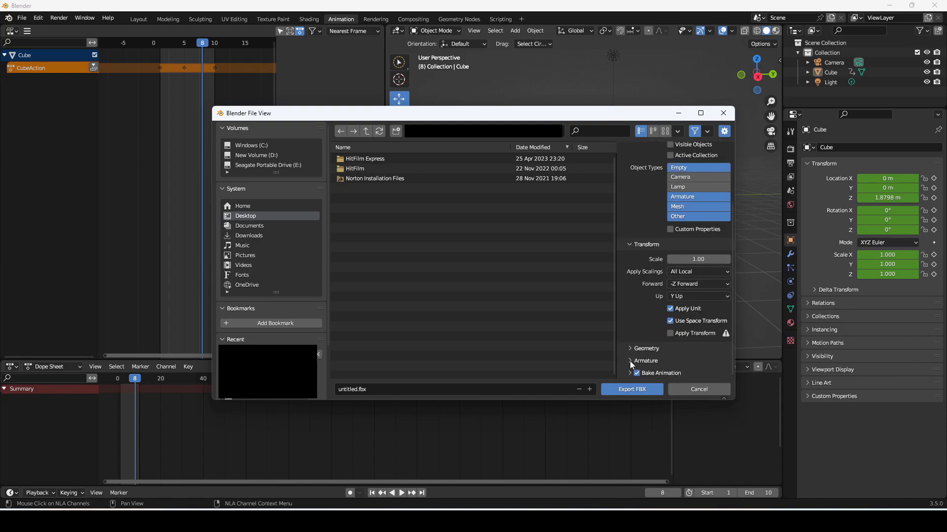
click(629, 361)
scroll(641, 348, down, 3)
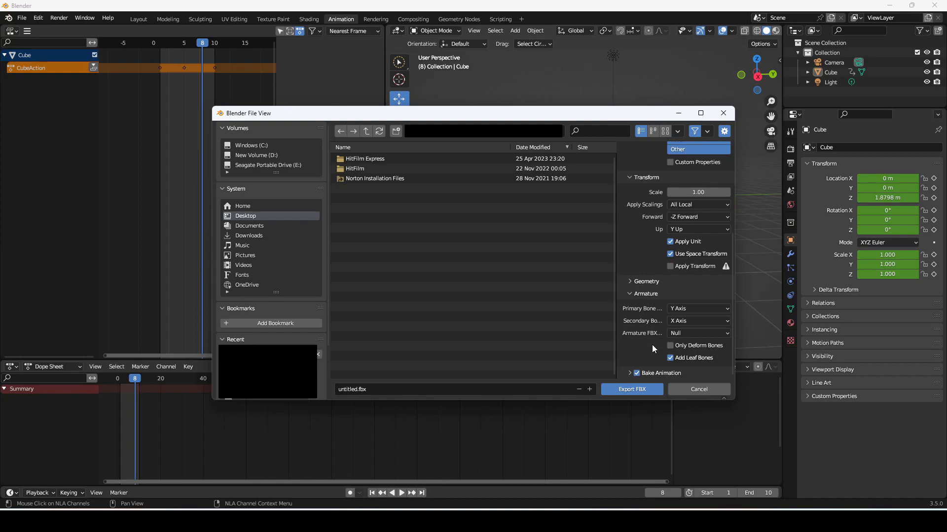
click(629, 373)
scroll(664, 343, down, 4)
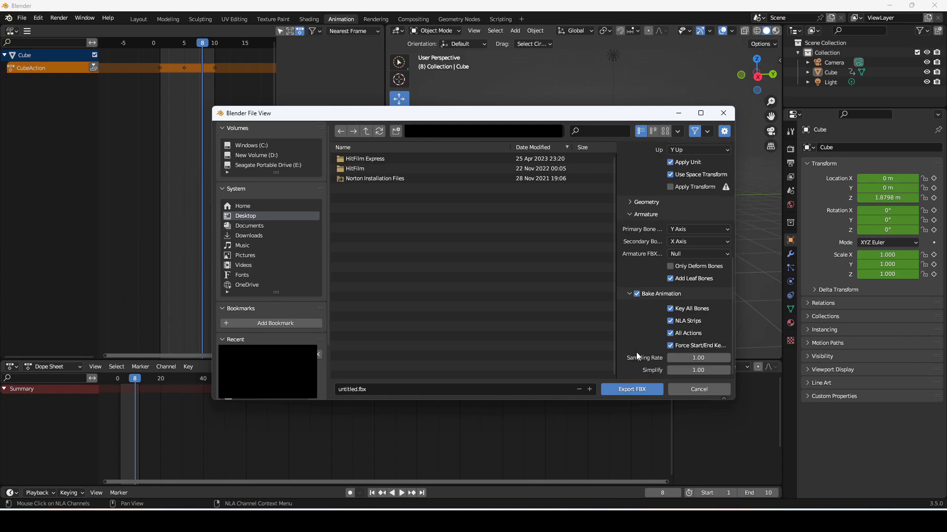
click(628, 388)
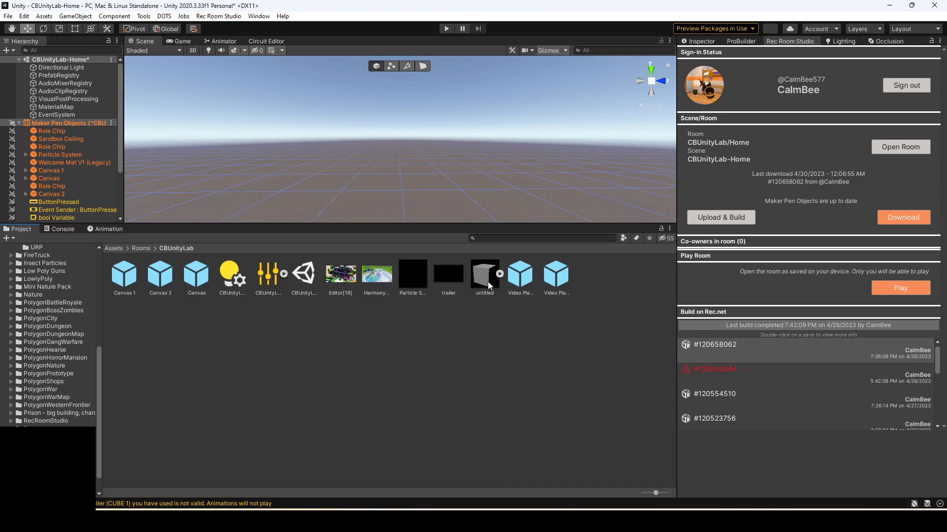
- In Unity, expand the imported untitled model in the CBUnityLab folder and place it in the scene
click(493, 276)
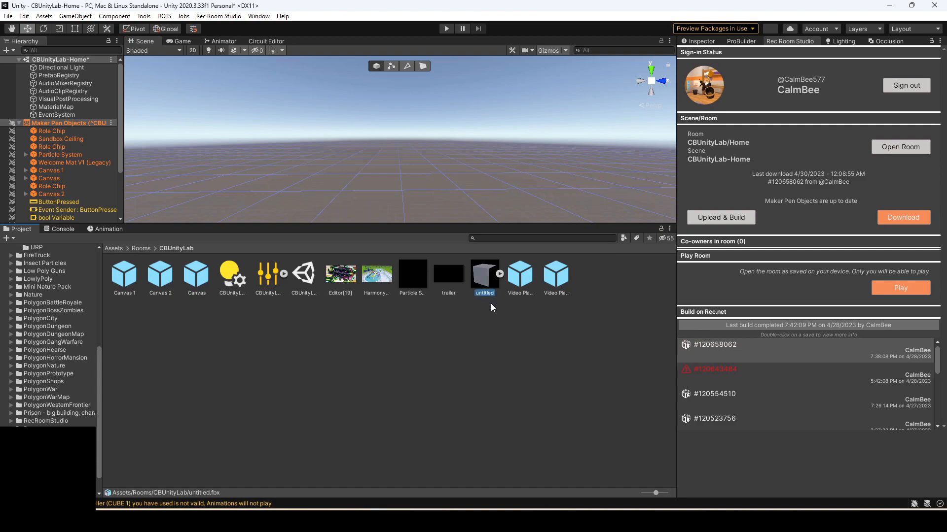
click(500, 273)
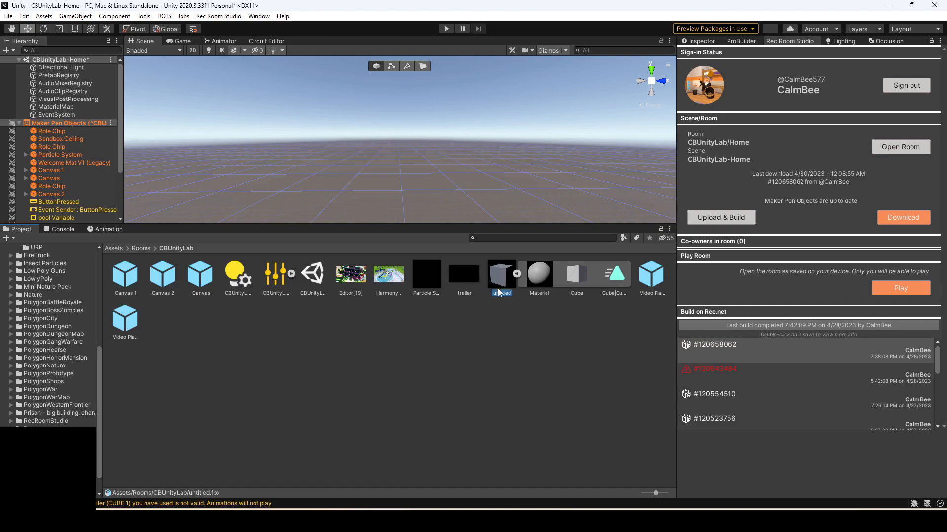
drag(499, 282, 364, 184)
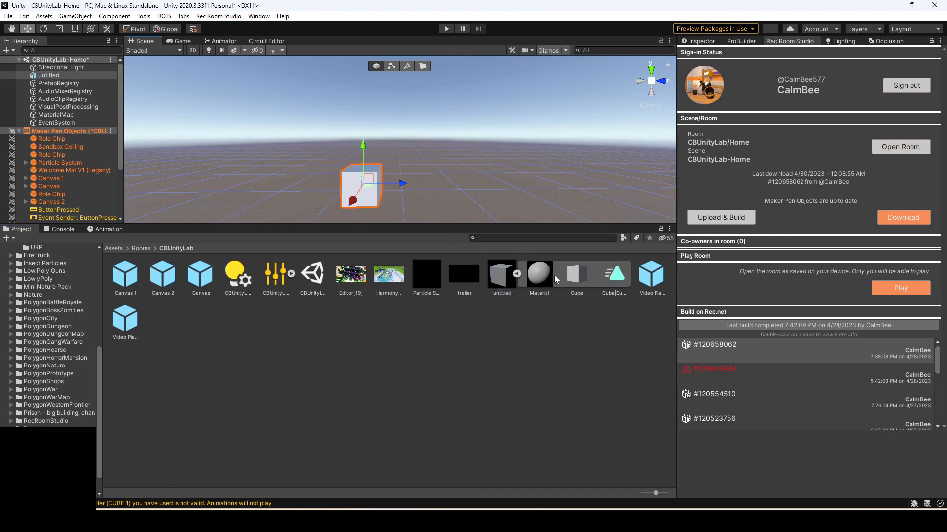
- Duplicate the animation clip inside the untitled model as a separate asset in the CBUnityLab folder
click(616, 277)
right_click(615, 277)
key(Escape)
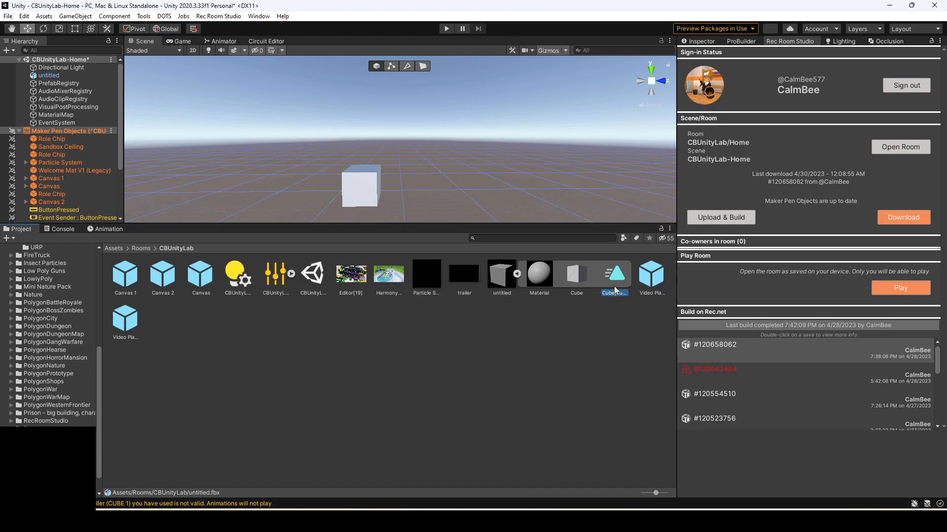
key(ctrl+d)
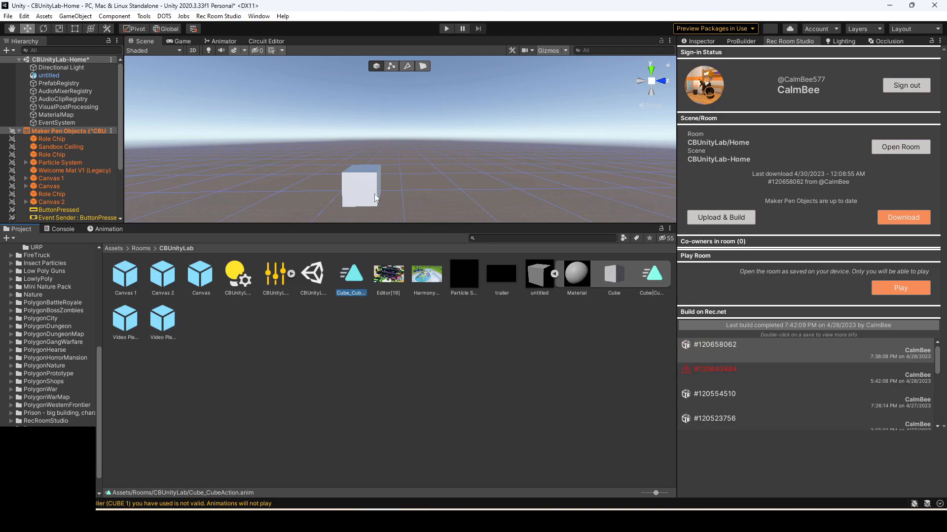
- Completely unpack the untitled prefab instance in the scene hierarchy and rename the object cube
right_click(49, 76)
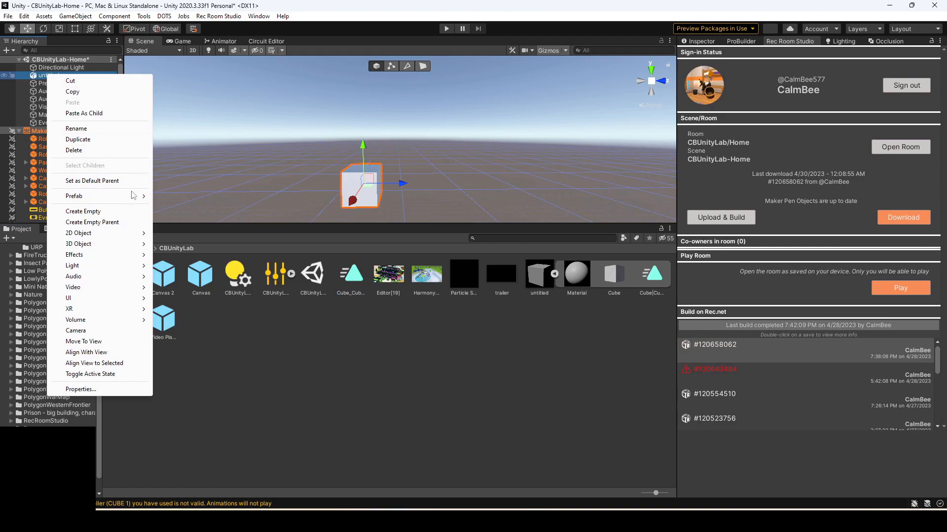
mouse_move(132, 197)
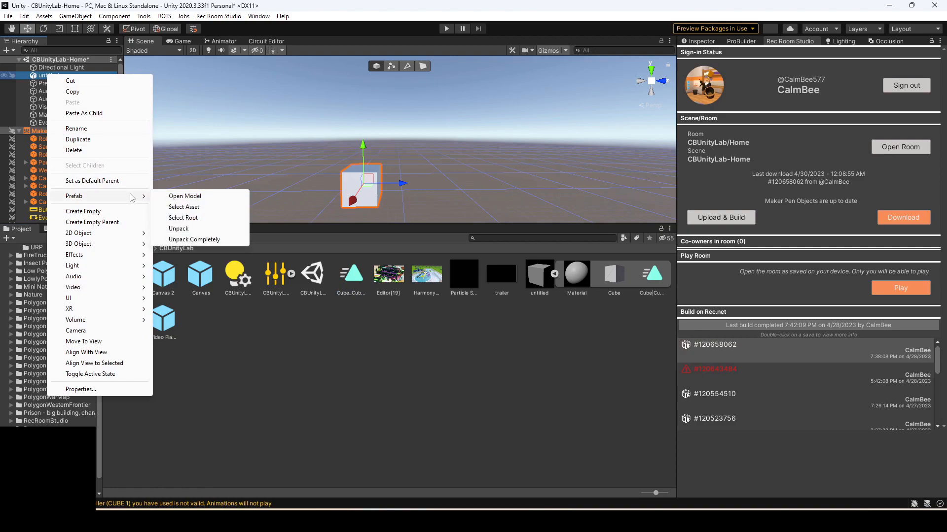
click(195, 229)
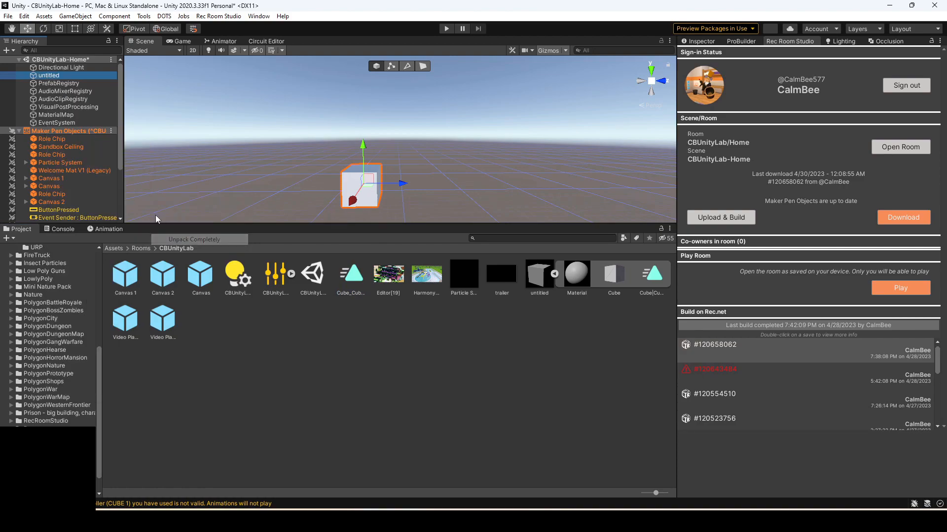
click(54, 76)
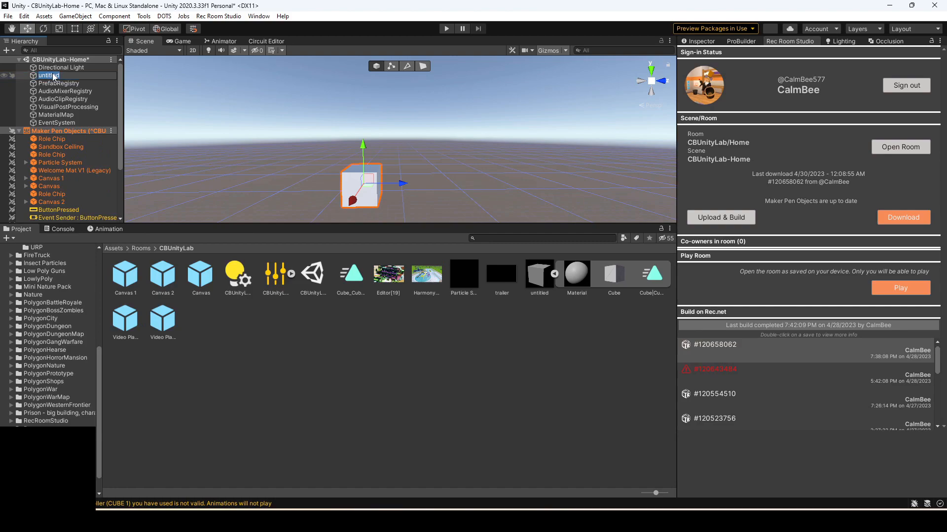
text(cube)
key(Return)
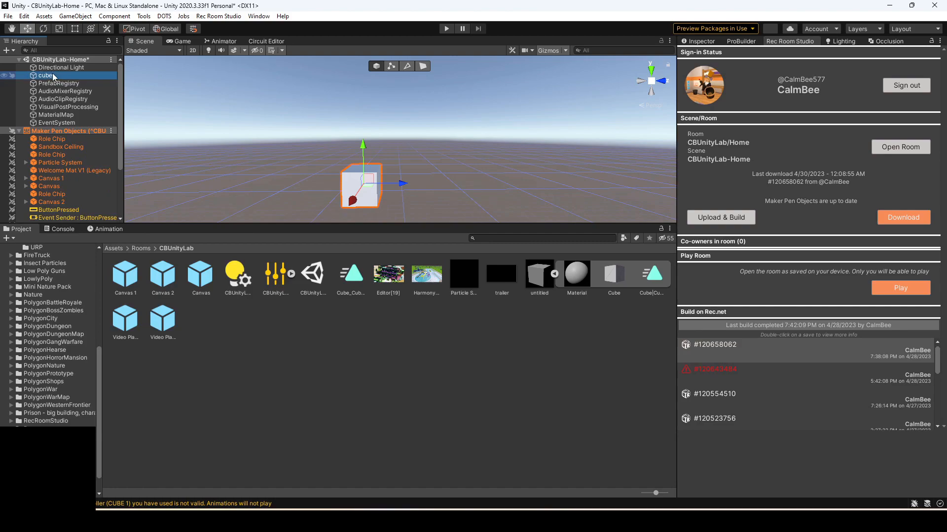
- Create an empty parent object for the cube in the scene hierarchy
right_click(53, 77)
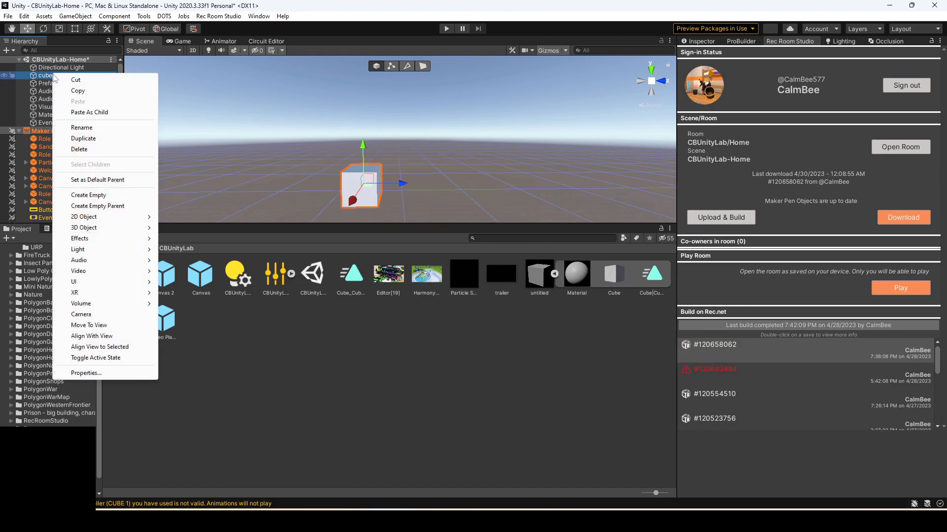
click(112, 207)
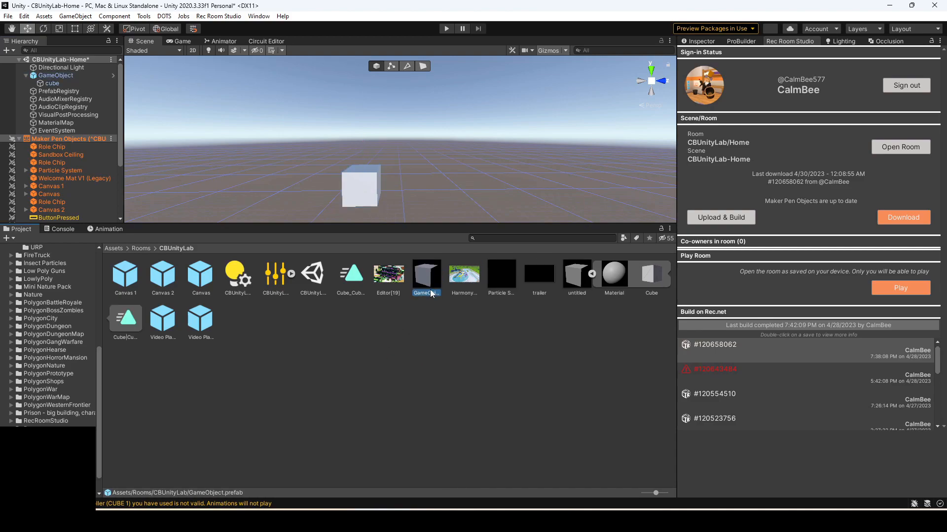
- Open the GameObject prefab for editing and attach the Cube_CubeAction animation clip to its cube
click(700, 43)
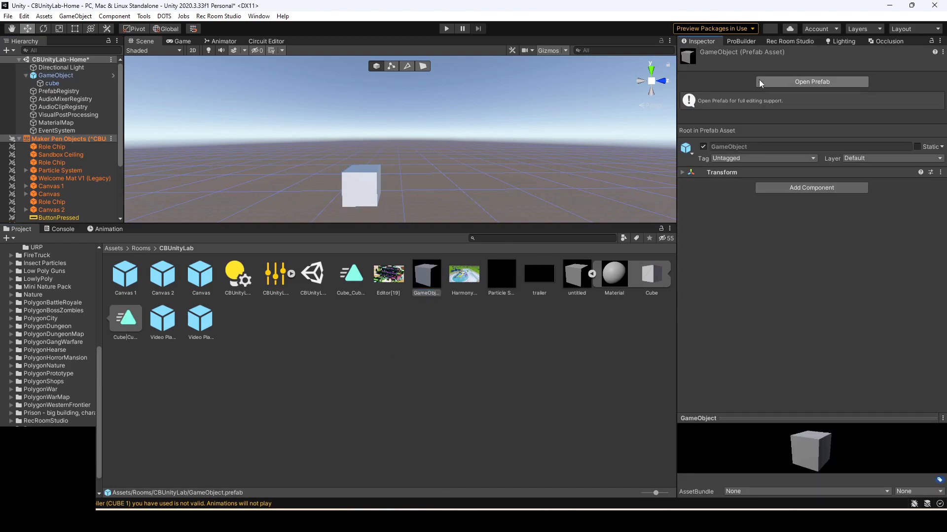
click(789, 83)
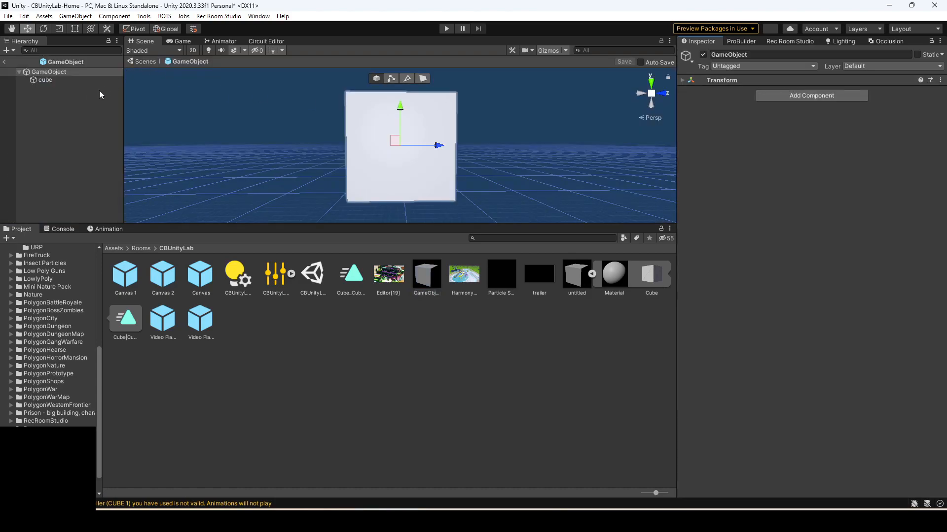
click(78, 80)
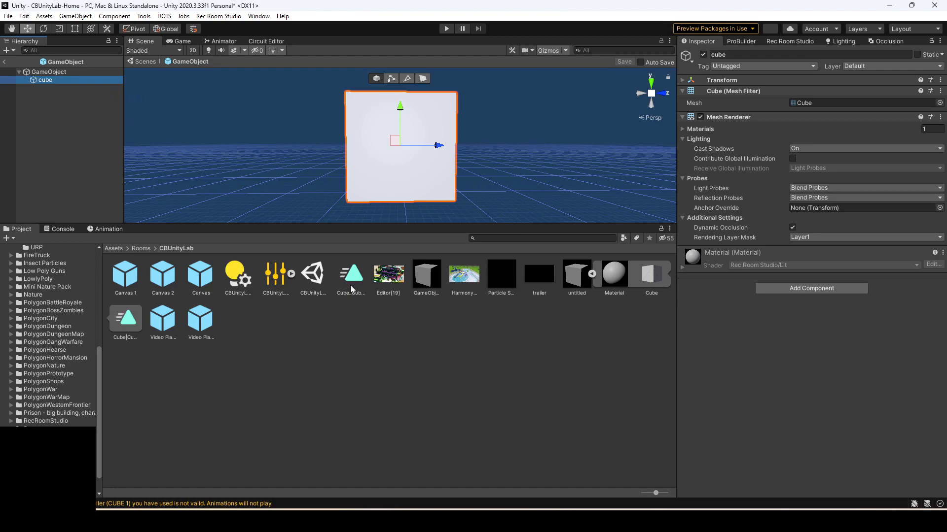
drag(347, 280, 387, 168)
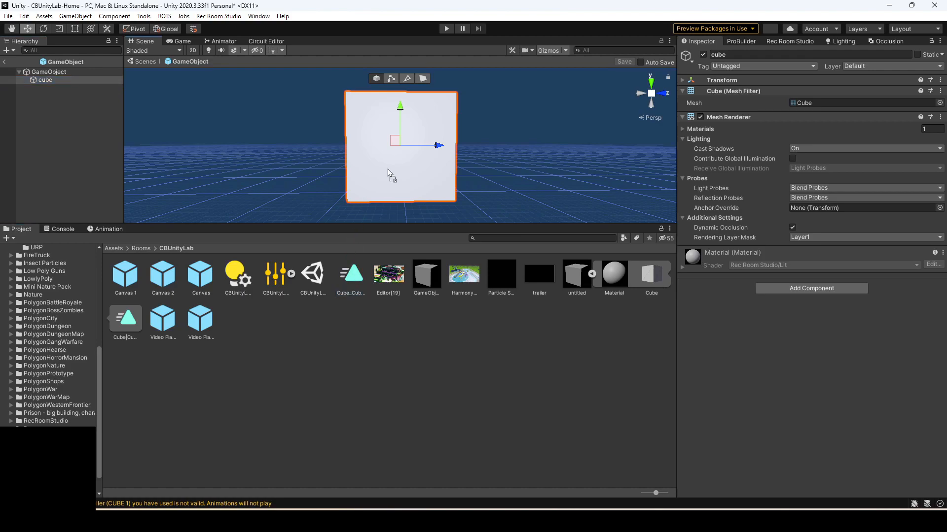
drag(388, 168, 388, 168)
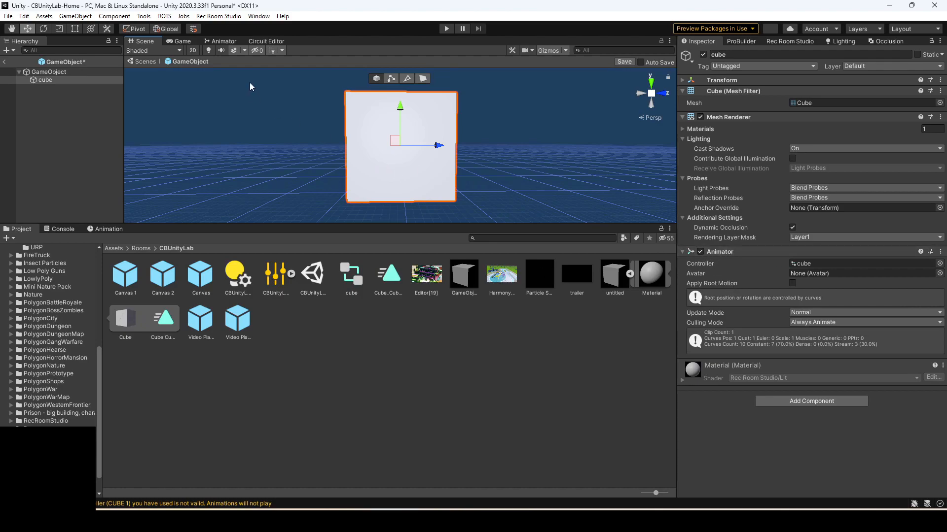
- Open the cube's Animator graph and move the Cube_CubeAction state clear of the Any State node
click(221, 41)
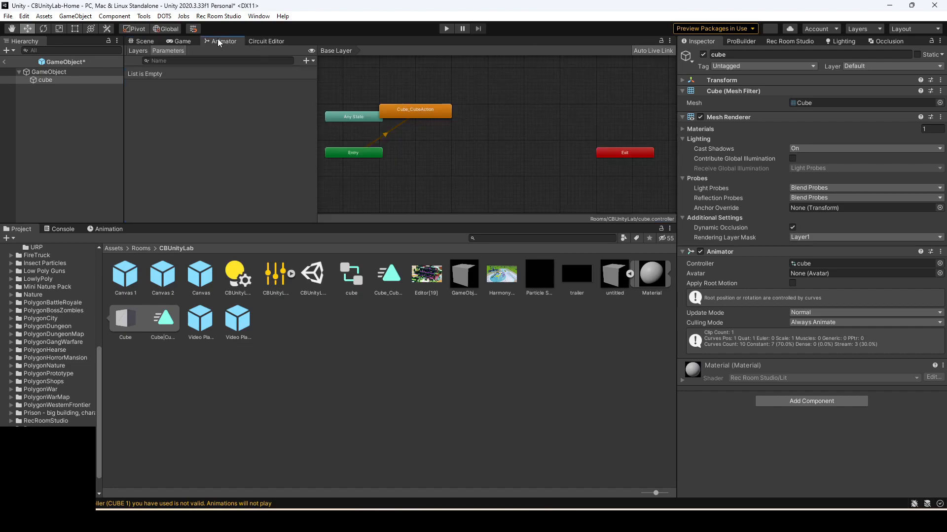
click(252, 16)
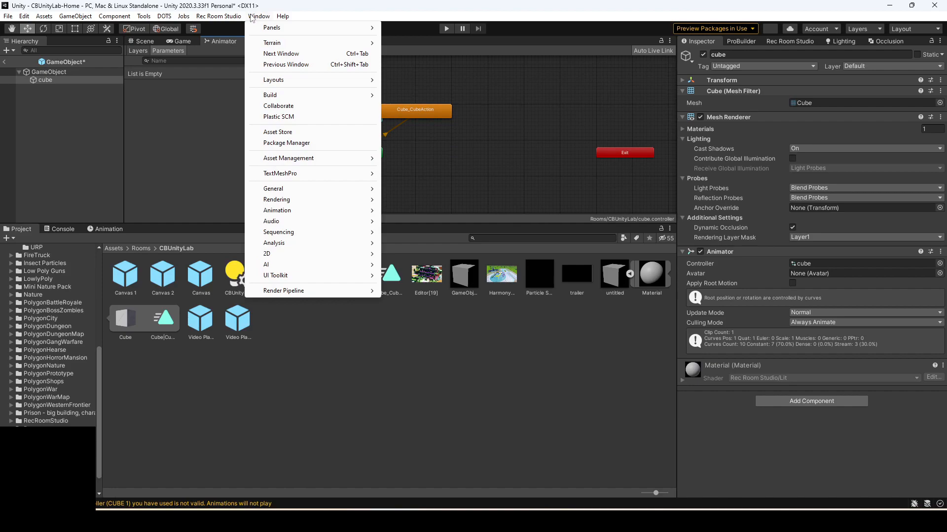
mouse_move(293, 212)
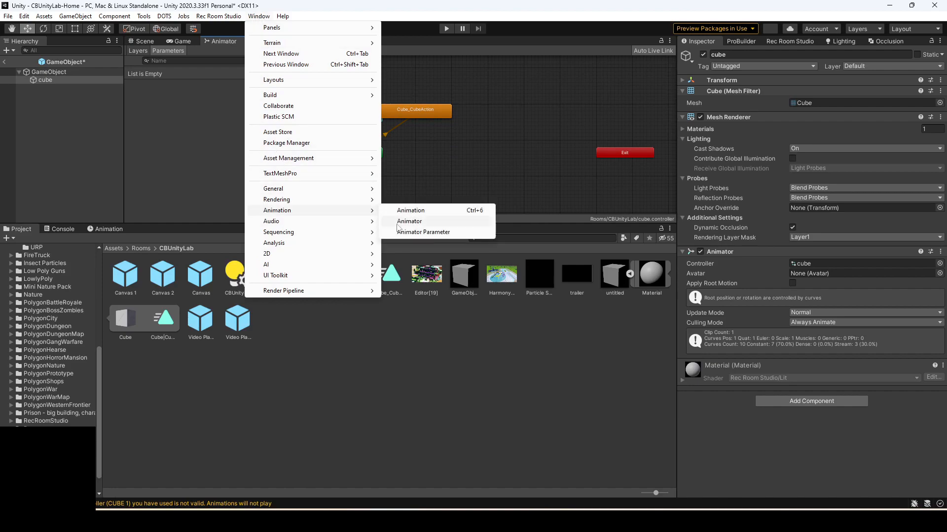
click(196, 97)
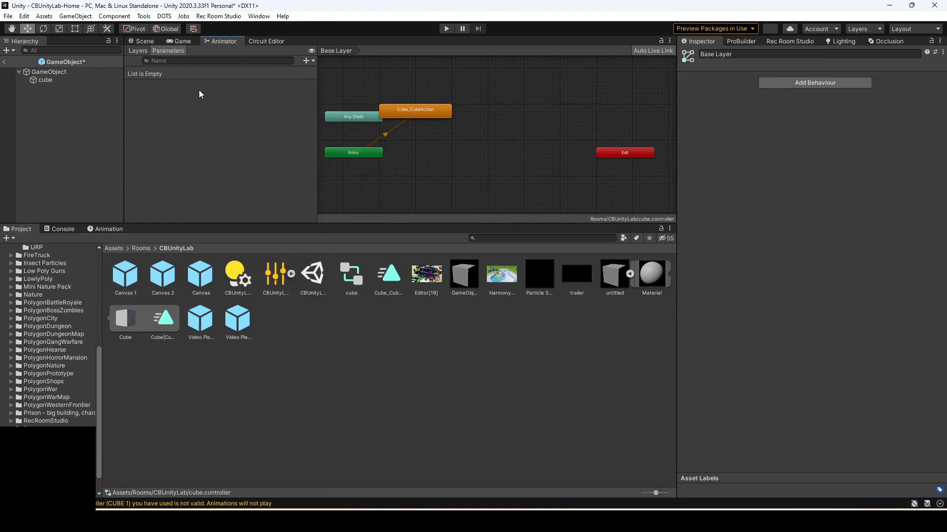
drag(409, 113, 467, 115)
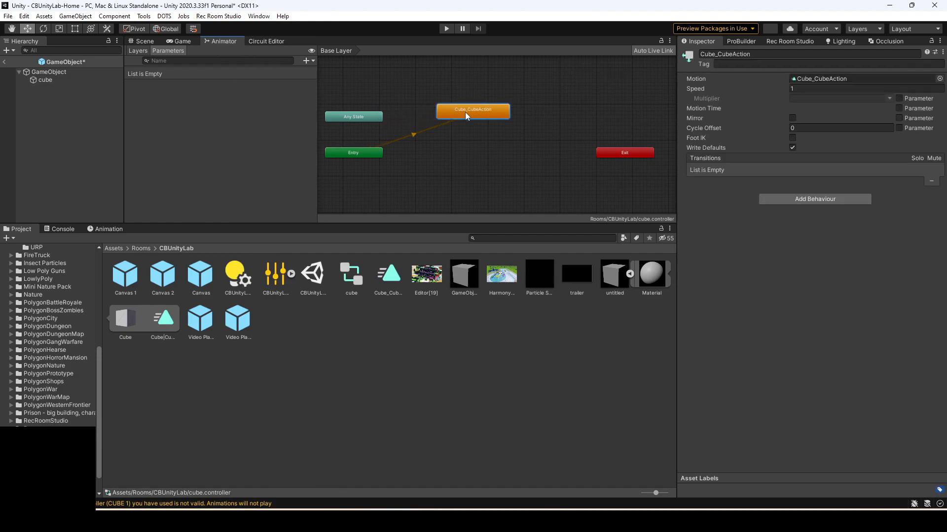
- Create an empty state below Cube_CubeAction and set it as the layer default state
right_click(428, 154)
mouse_move(461, 161)
click(572, 161)
mouse_move(474, 157)
mouse_down()
mouse_move(486, 151)
mouse_move(467, 152)
mouse_up()
right_click(457, 153)
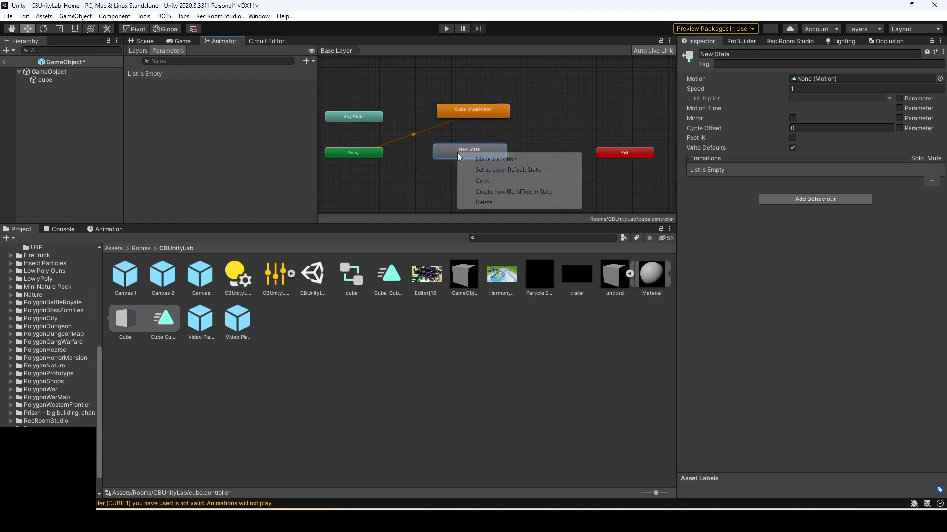
click(489, 170)
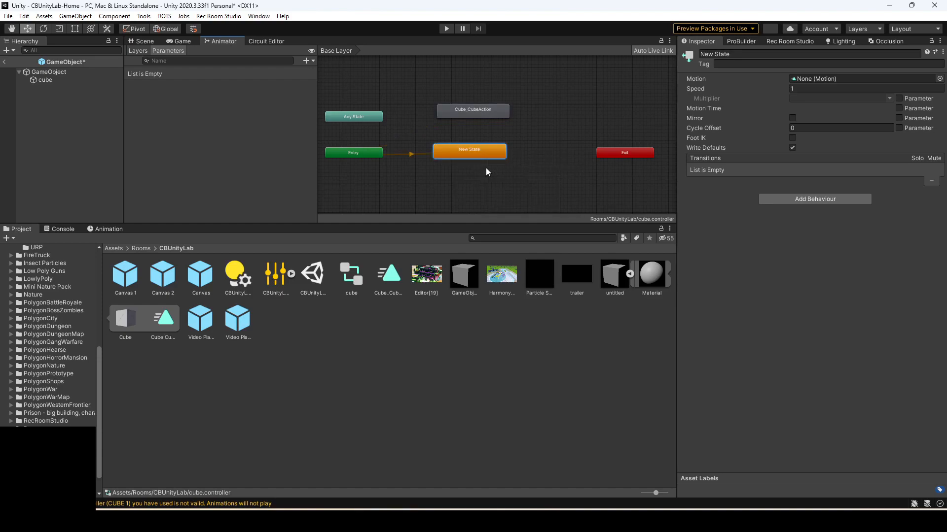
- Make transitions in both directions between New State and Cube_CubeAction
right_click(471, 154)
click(499, 157)
click(472, 112)
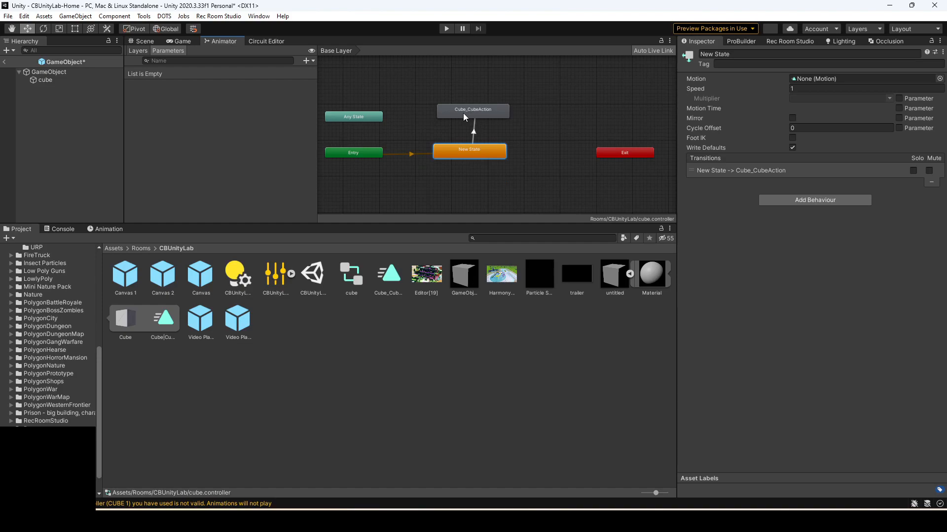
right_click(463, 113)
click(480, 119)
click(460, 146)
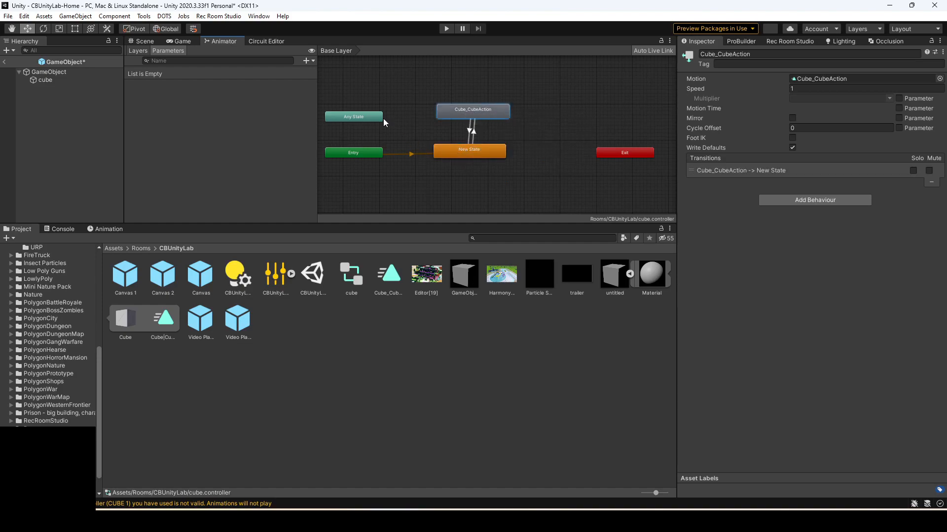
- Add two trigger parameters named on and off to the animator controller
click(307, 60)
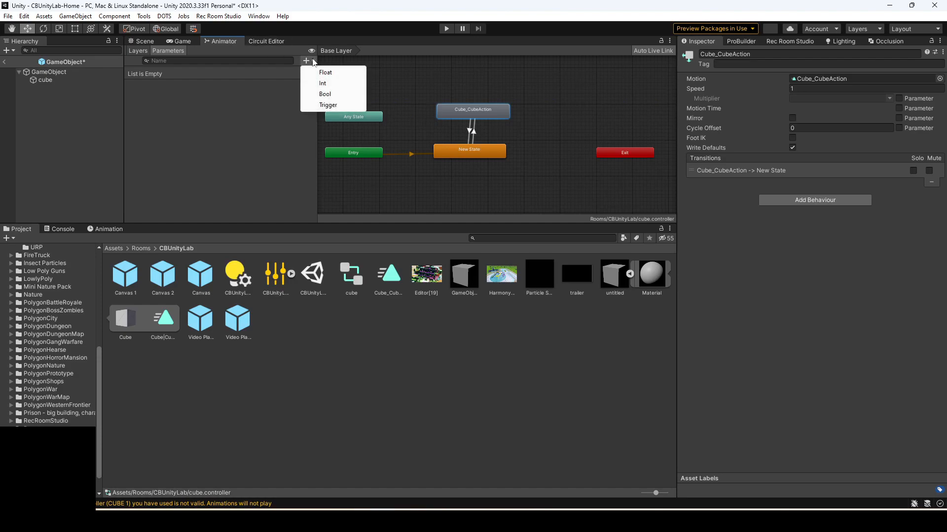
click(326, 105)
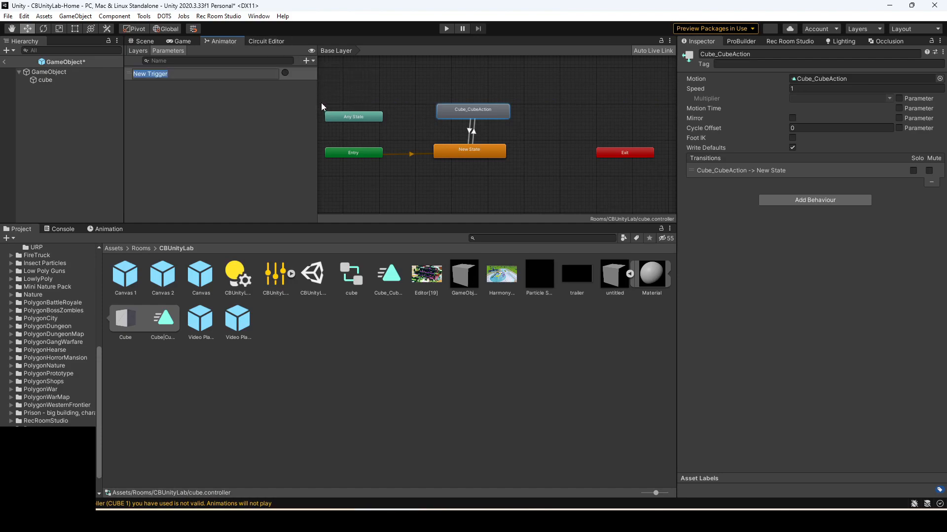
text(on)
key(Return)
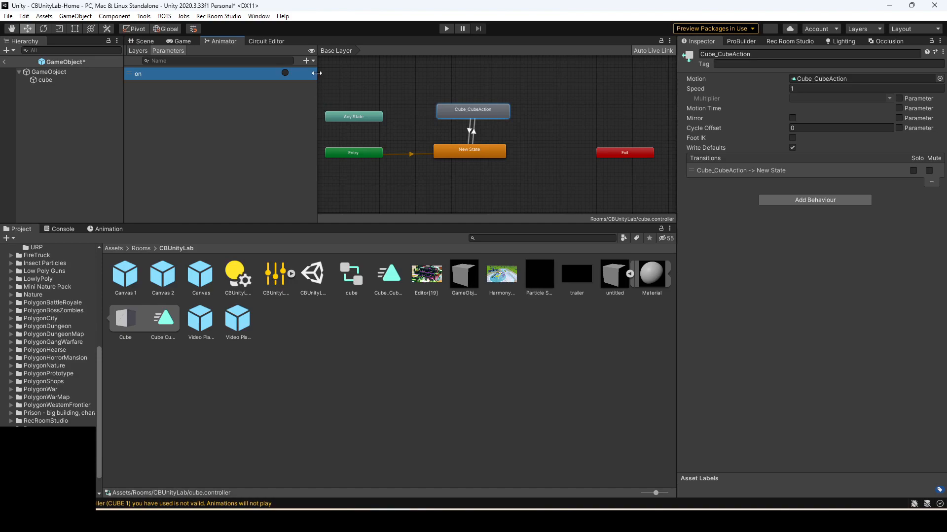
click(307, 61)
click(314, 104)
text(off)
key(Return)
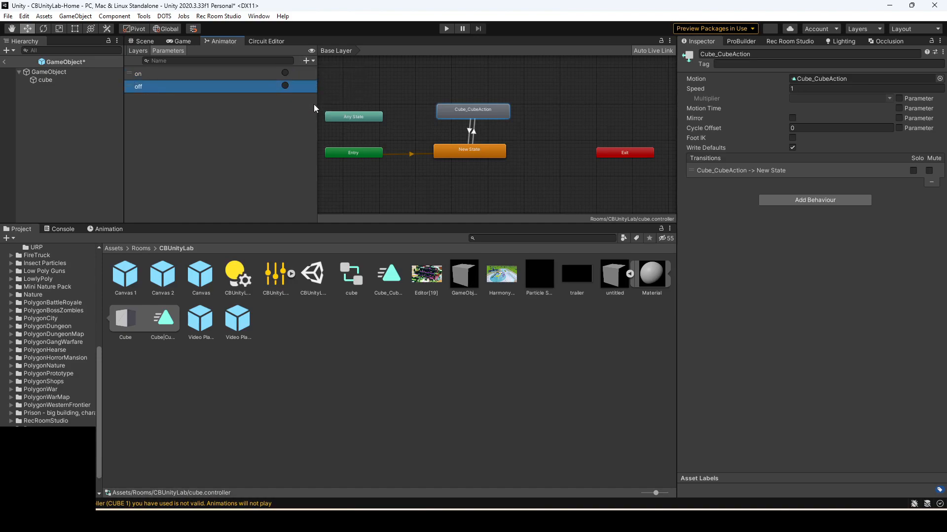
- Give the New State to Cube_CubeAction transition the on condition and disable its exit time
click(475, 134)
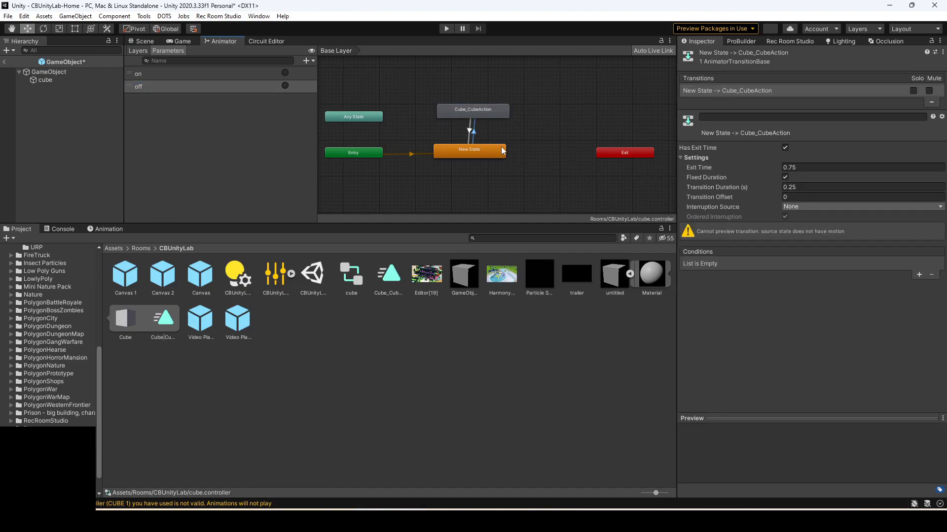
click(916, 275)
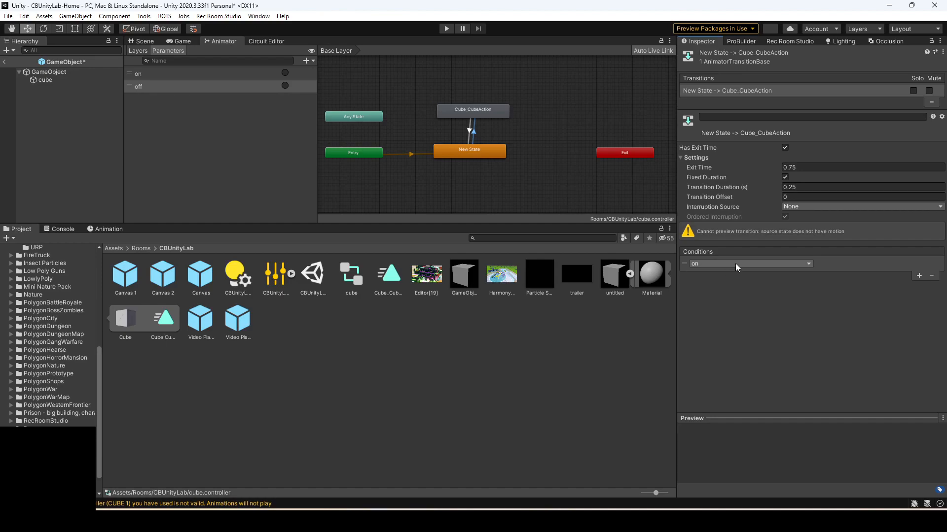
click(785, 147)
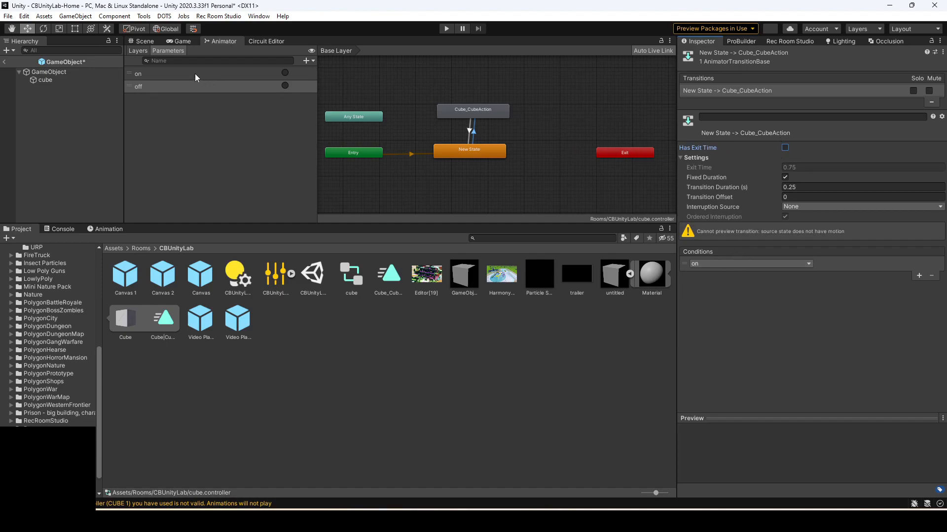
- Give the Cube_CubeAction to New State transition the off condition and disable its exit time
click(469, 131)
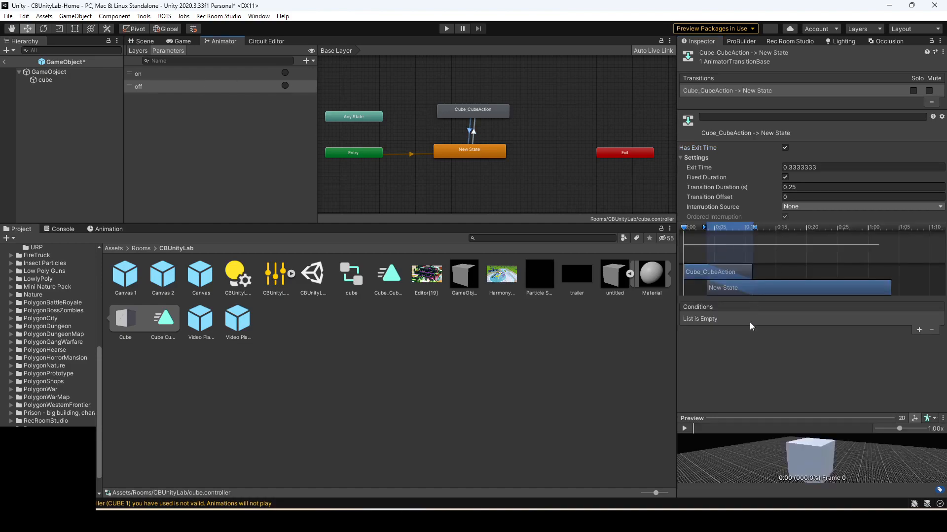
click(918, 330)
click(705, 319)
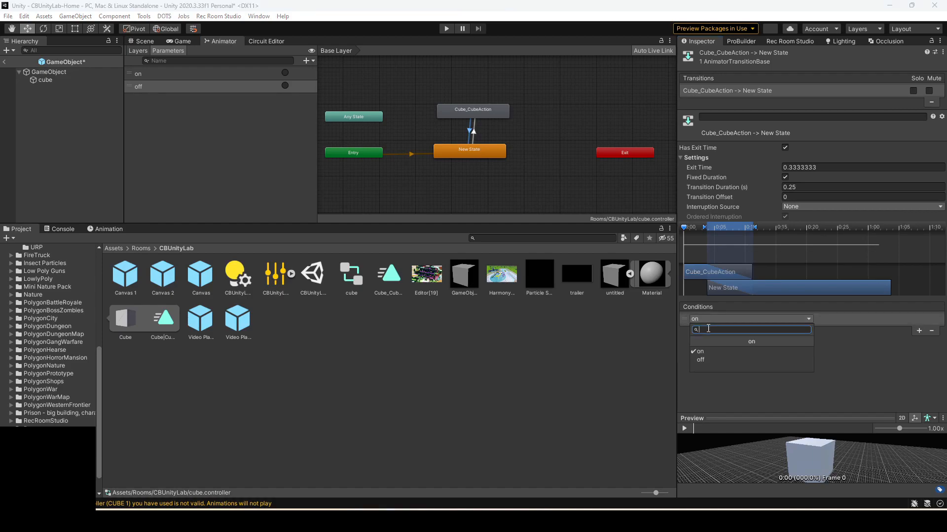
click(716, 359)
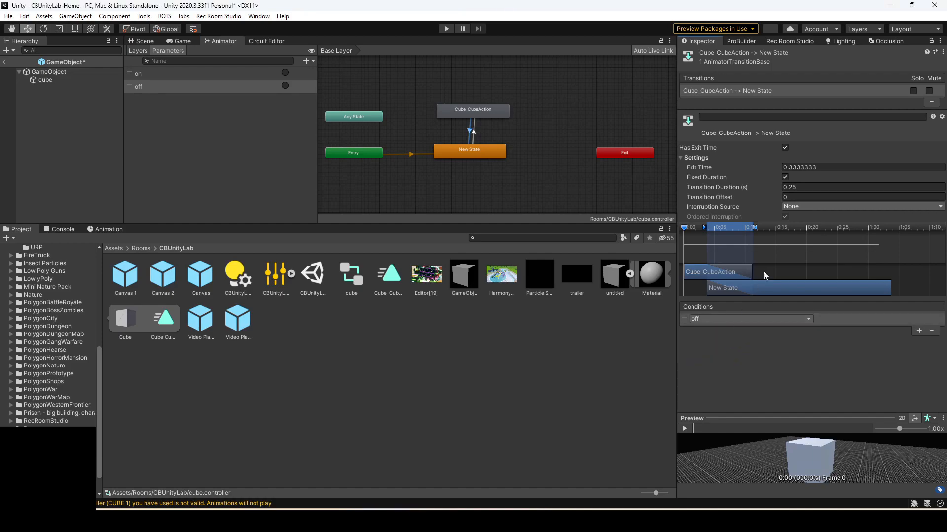
click(784, 148)
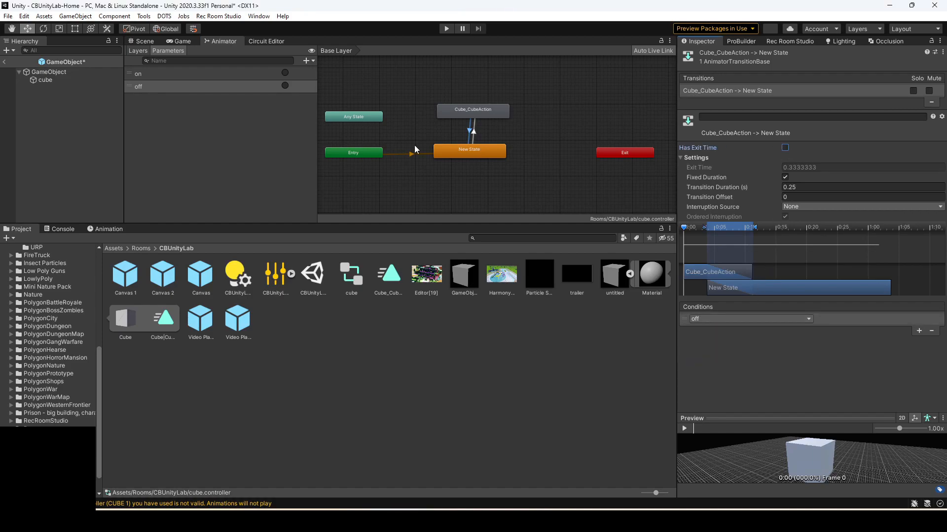
- Add the Rec Room Object and Box Collider components to the prefab's root GameObject
click(147, 39)
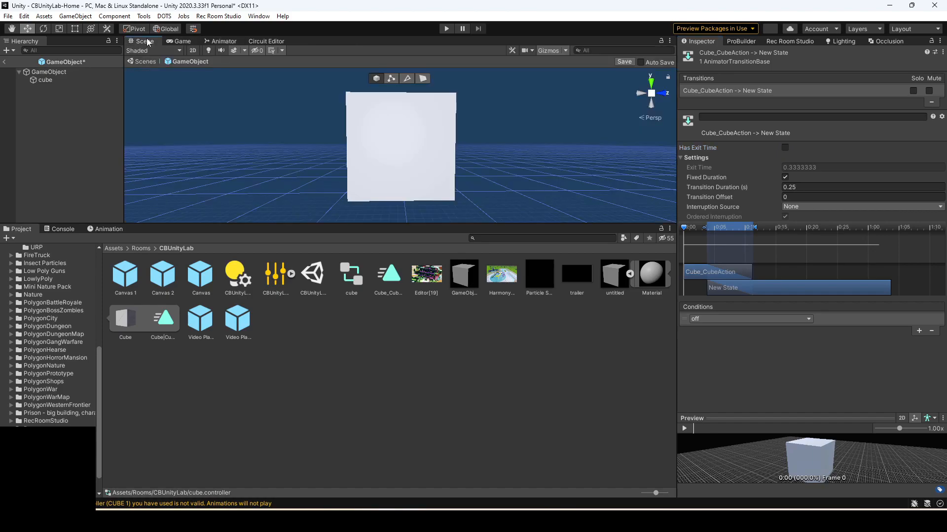
click(82, 73)
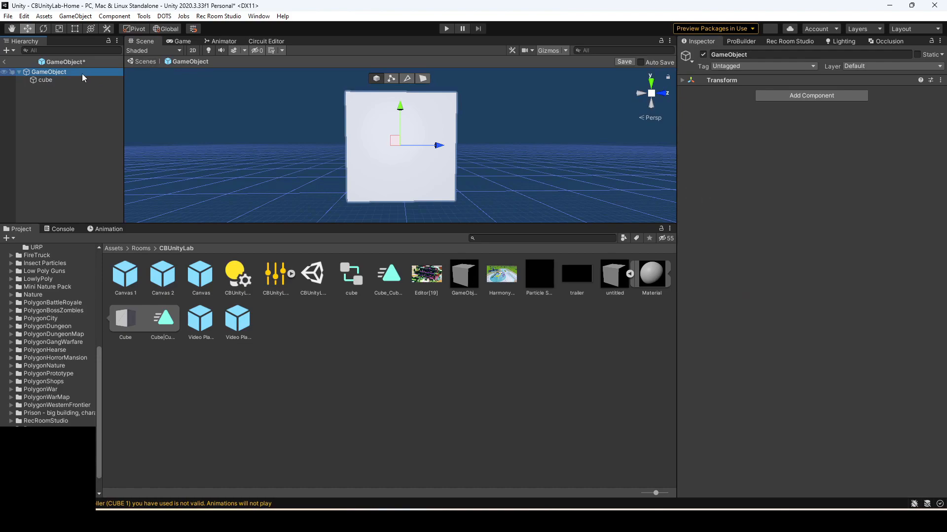
click(794, 98)
text(re)
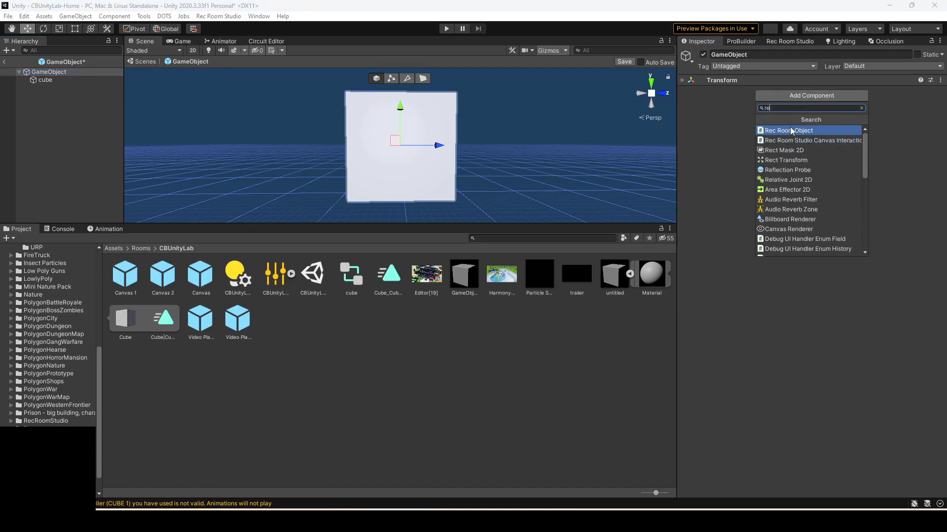
click(791, 128)
click(787, 312)
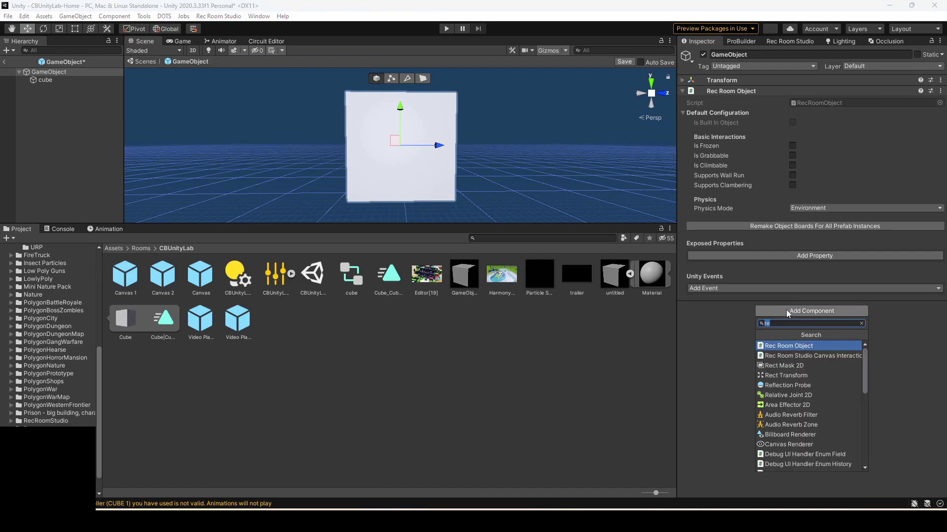
text(box)
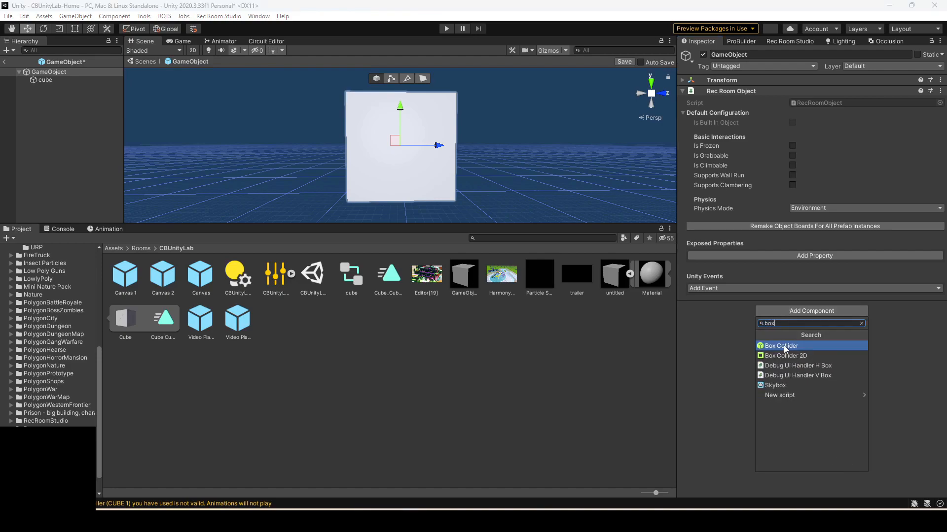
click(783, 345)
- Set the Rec Room Object's physics mode to Decoration and add a UnityEvent(string) event named SetTrigger
click(818, 208)
click(820, 230)
click(736, 287)
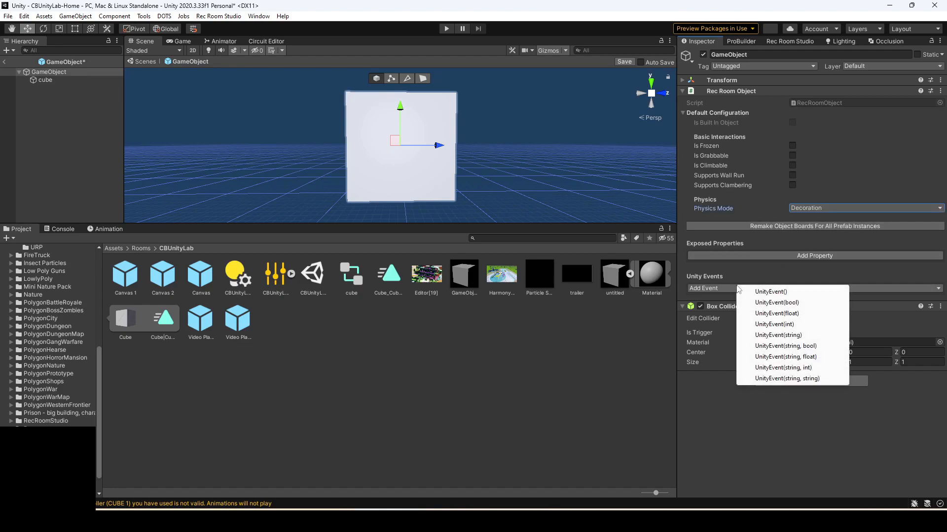
click(787, 337)
click(797, 316)
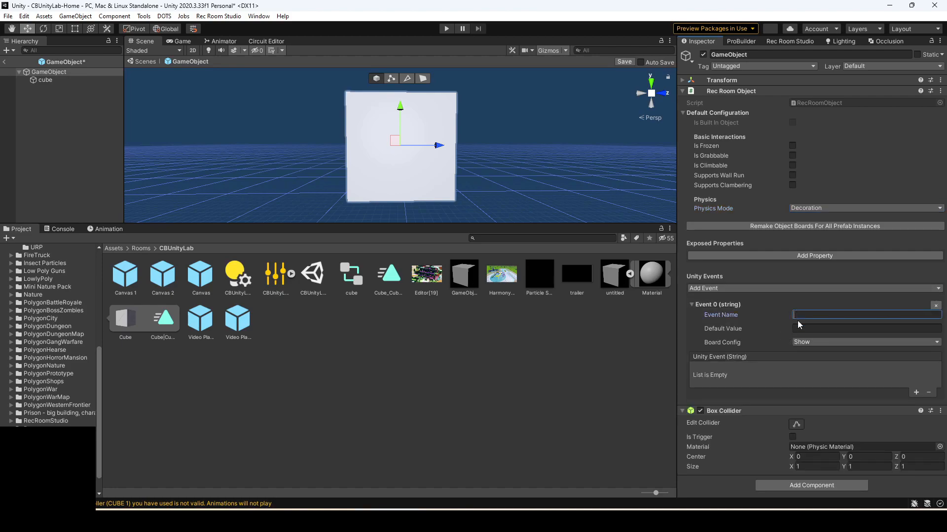
text(SetTrigger)
- Add a listener to the SetTrigger event that targets the cube and calls the dynamic Animator.SetTrigger function
click(917, 393)
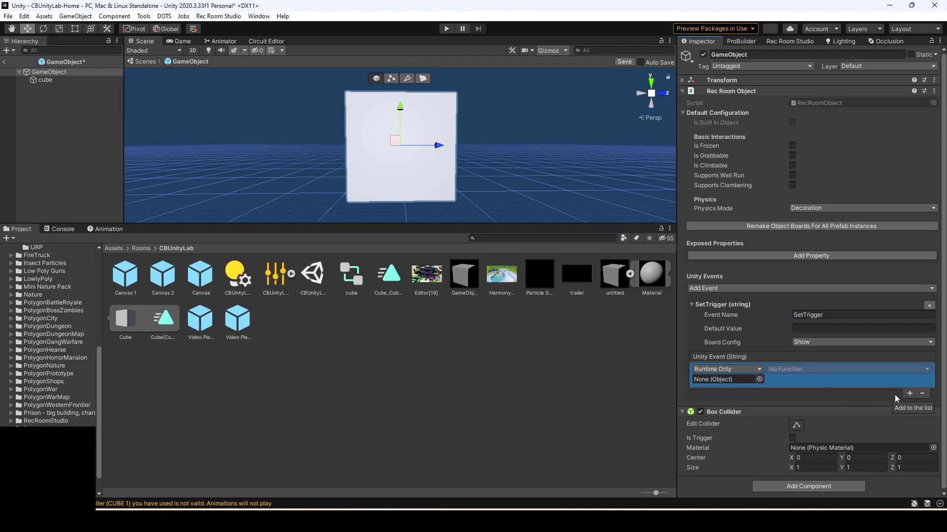
drag(46, 80, 718, 384)
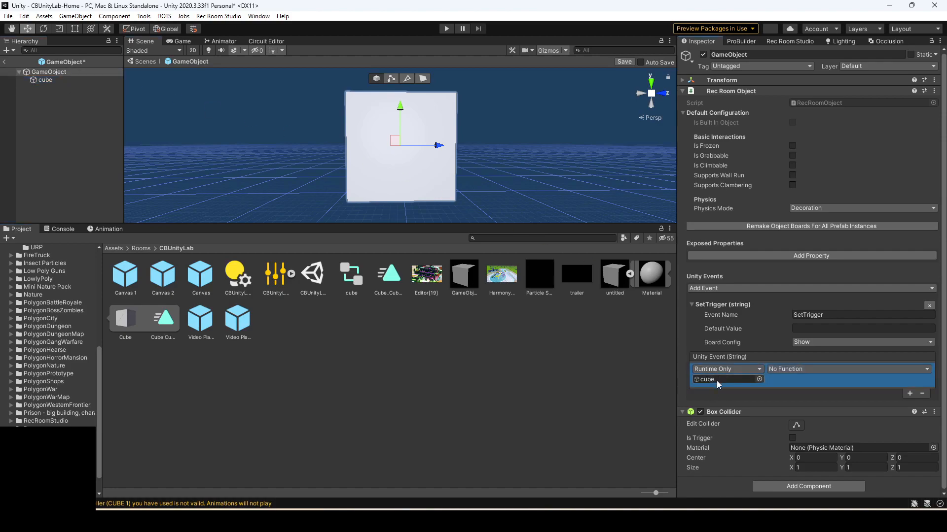
click(811, 370)
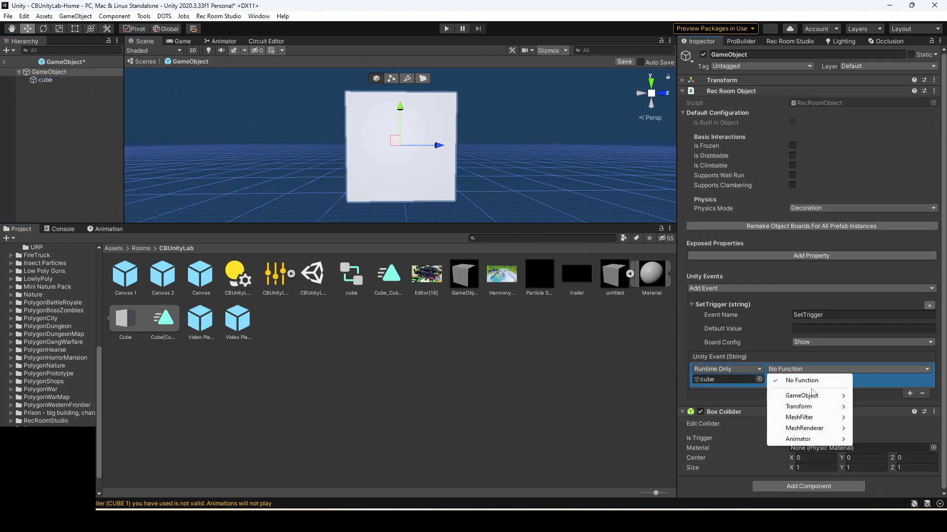
mouse_move(815, 440)
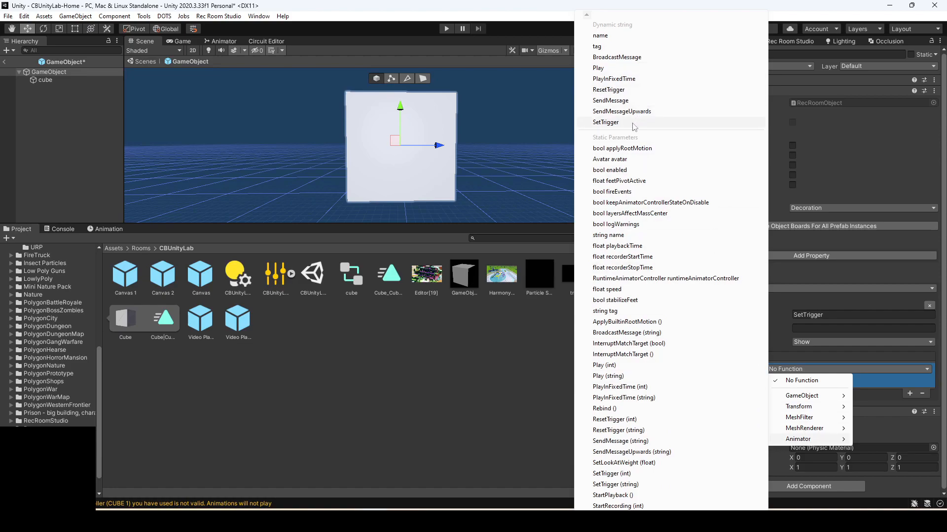
click(606, 122)
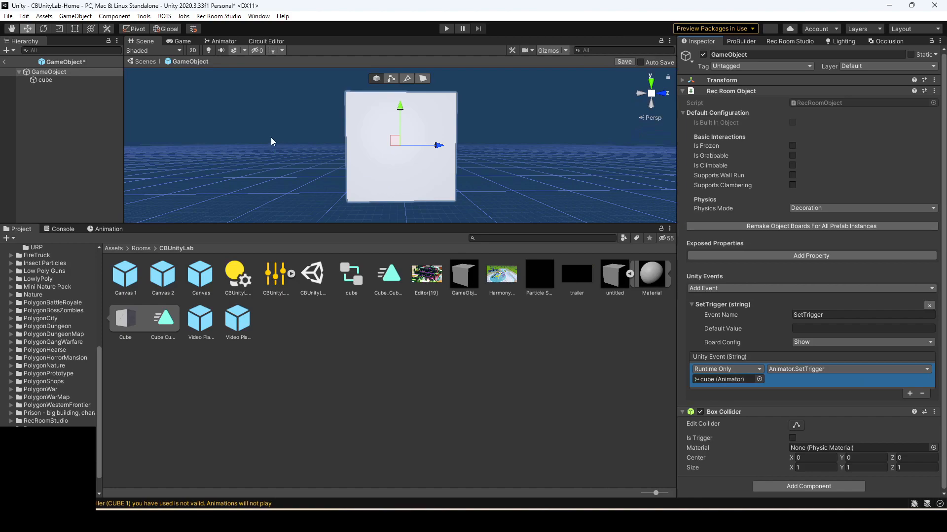
- Enable Loop Time and Loop Pose on the Cube_CubeAction animation clip
click(352, 276)
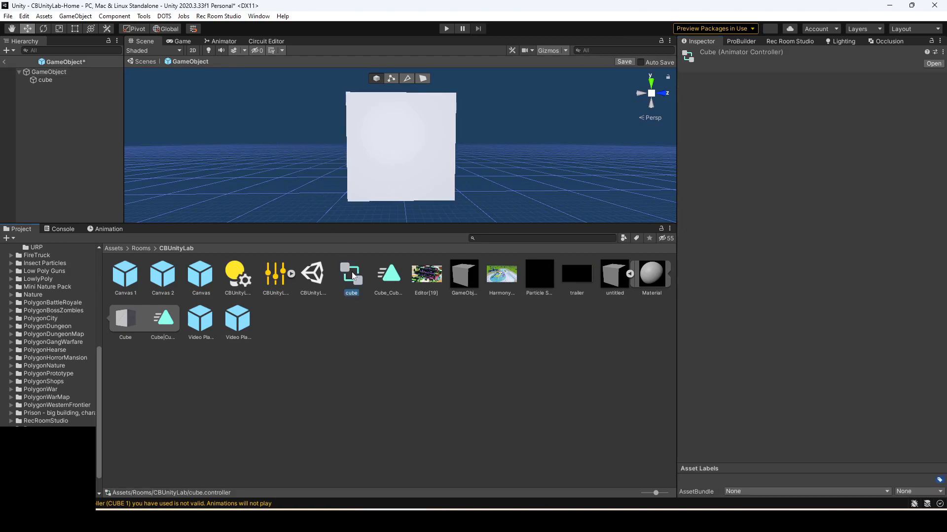
click(390, 281)
click(792, 87)
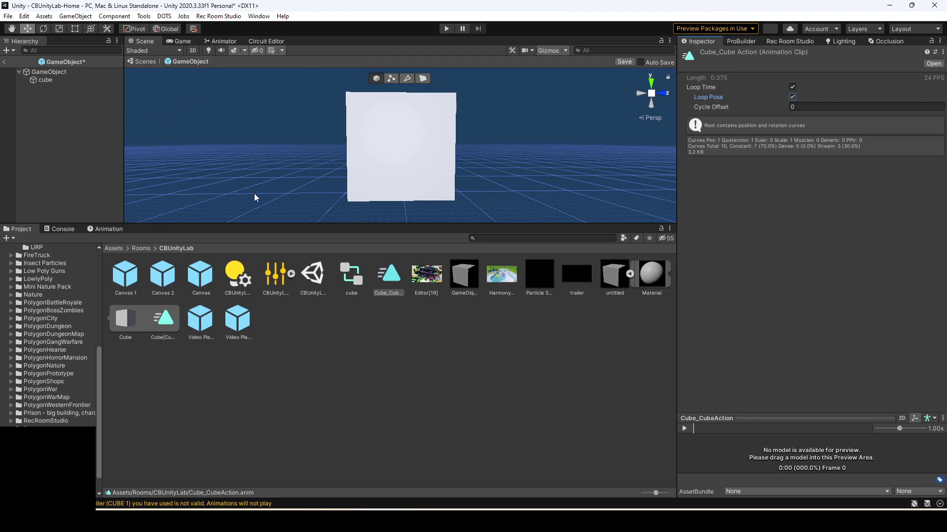
- Review the cube's Animator component, both state transitions with their conditions, and the root GameObject's SetTrigger event
click(56, 79)
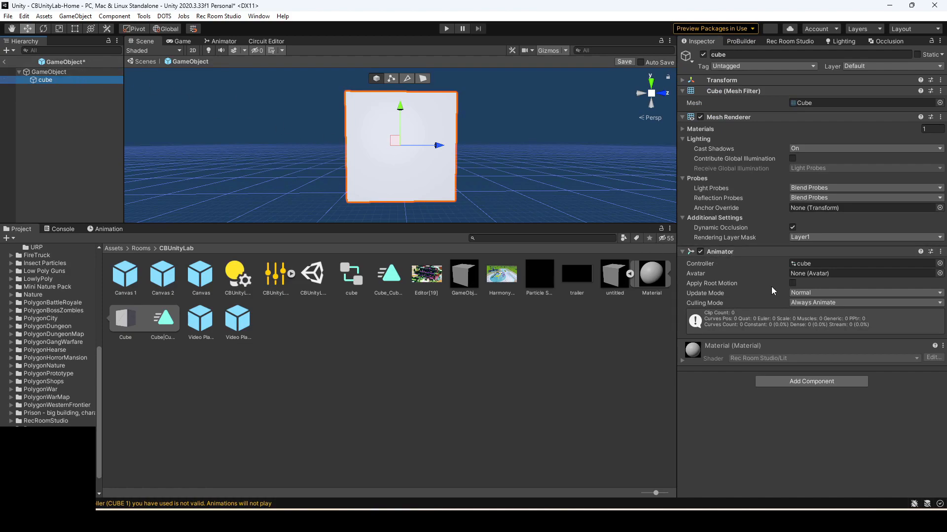
click(221, 41)
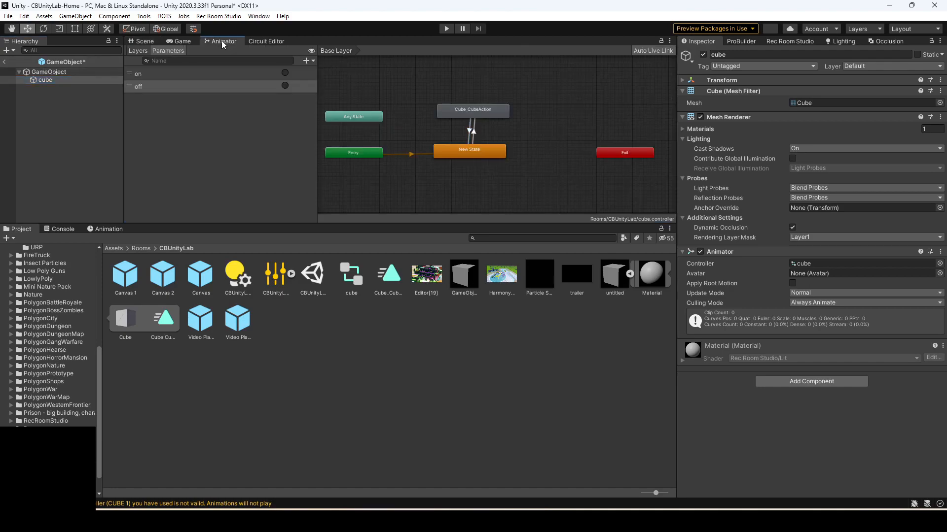
click(472, 132)
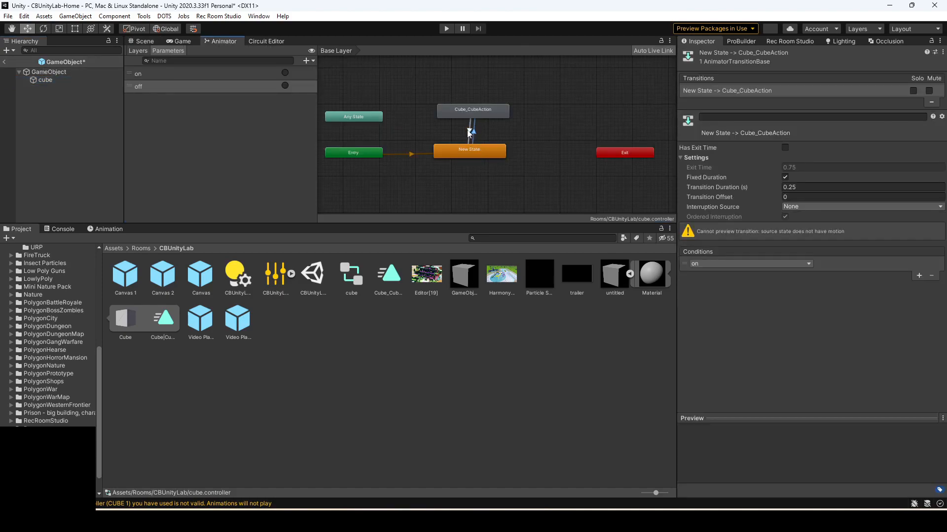
click(469, 131)
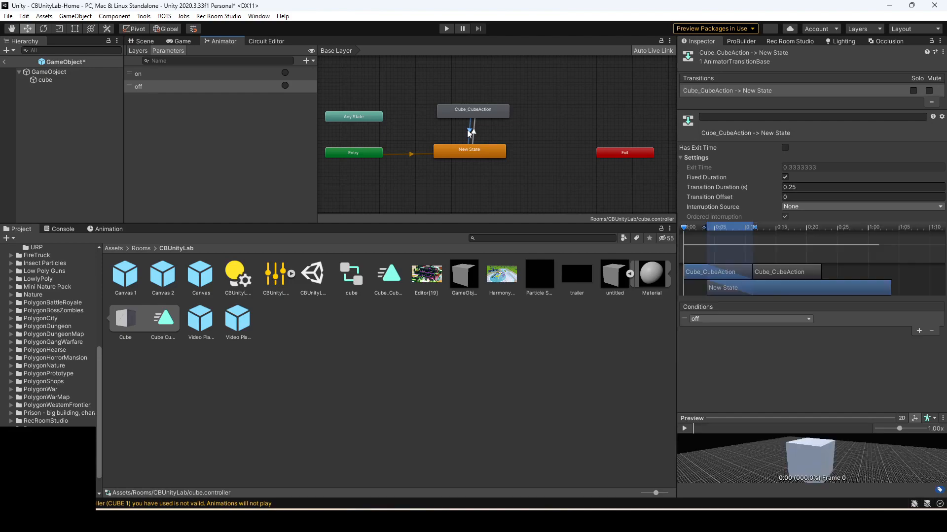
click(49, 73)
click(149, 44)
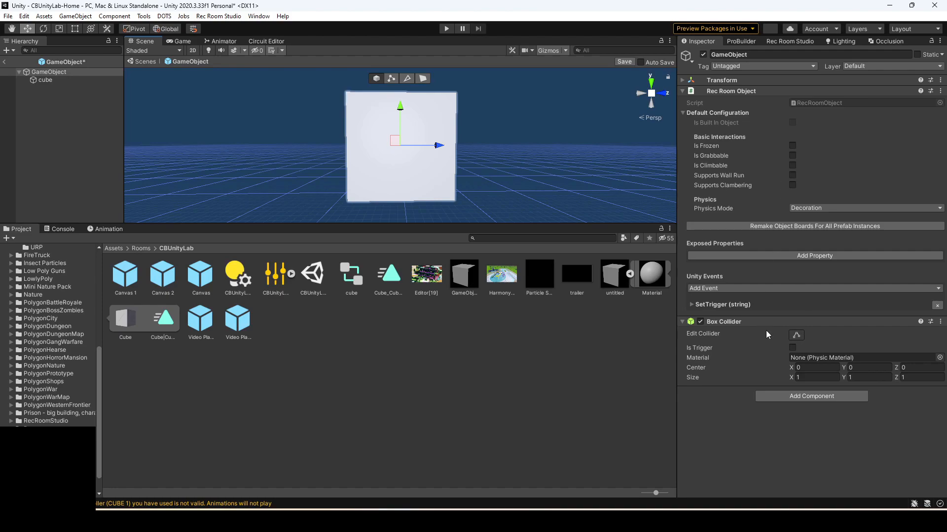
click(692, 304)
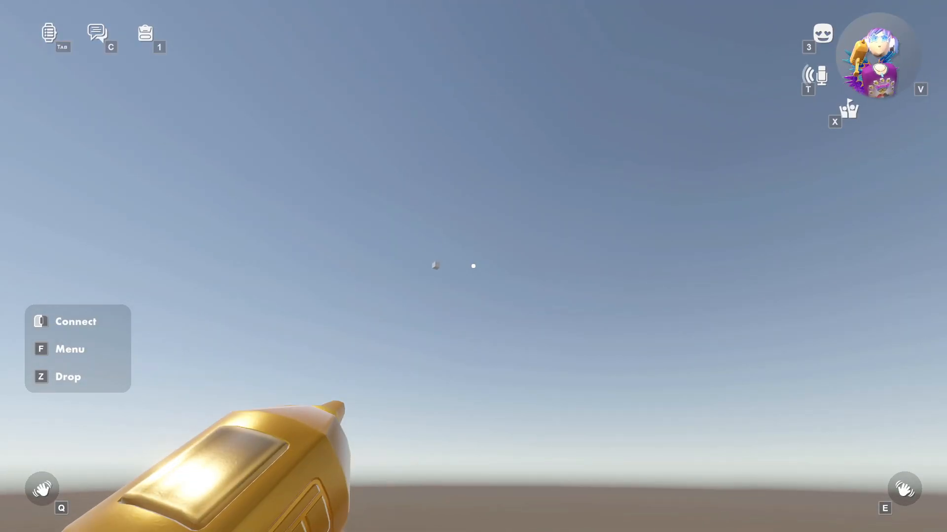
- Switch to Rec Room, approach the cube and place a Button from the palette beside it
key(w)
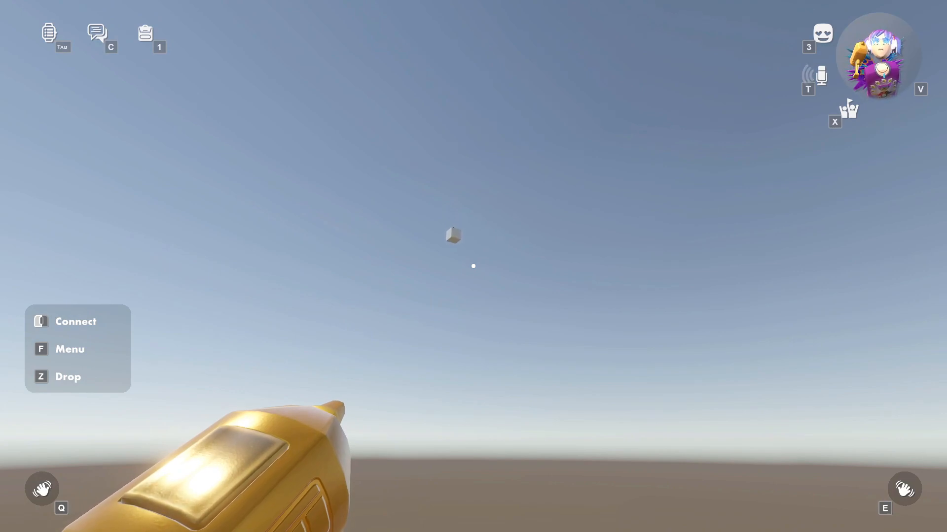
key(w)
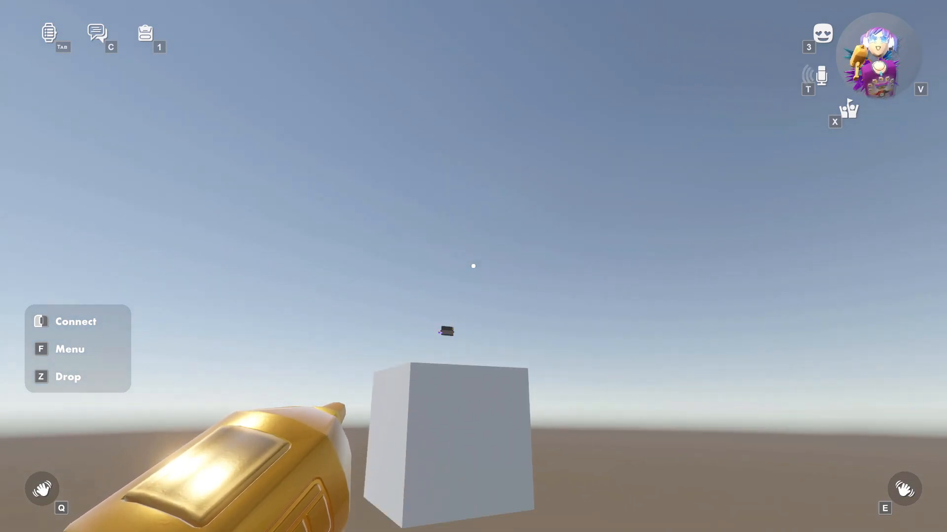
key(w)
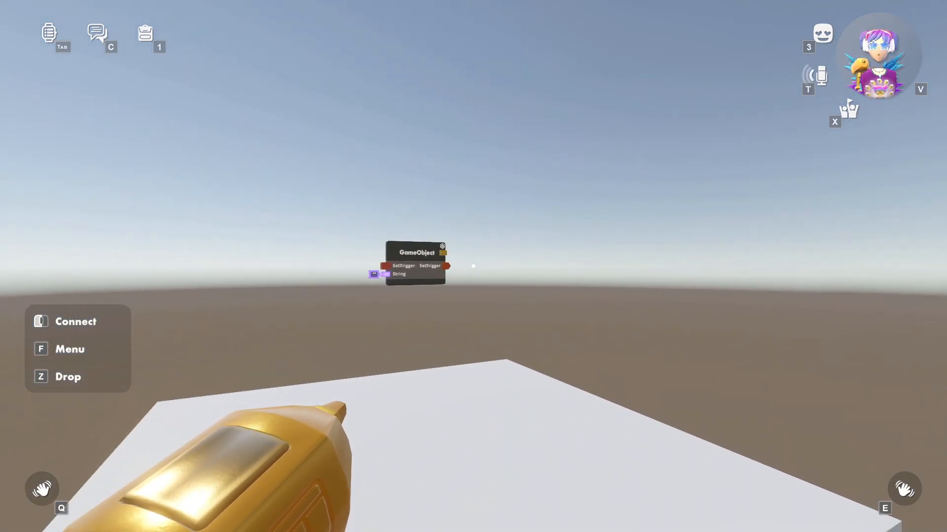
key(f)
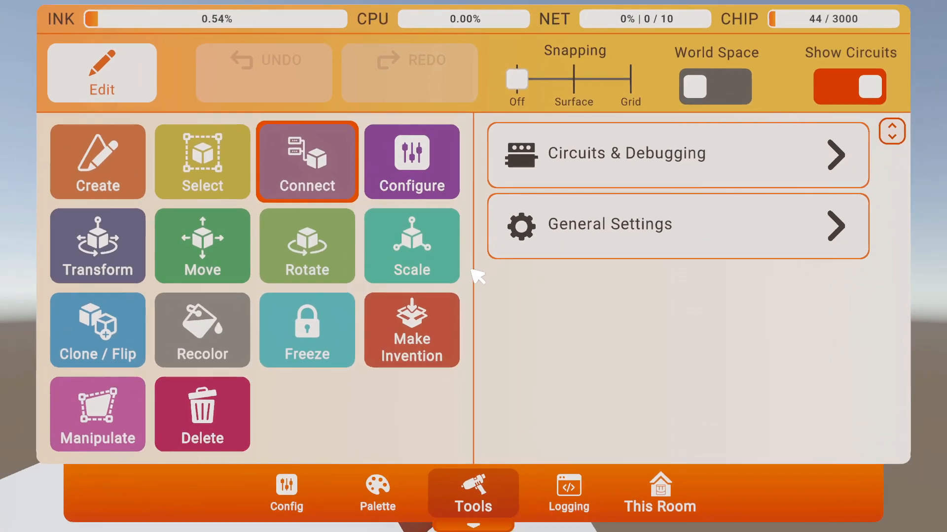
click(394, 493)
click(822, 69)
click(345, 268)
key(f)
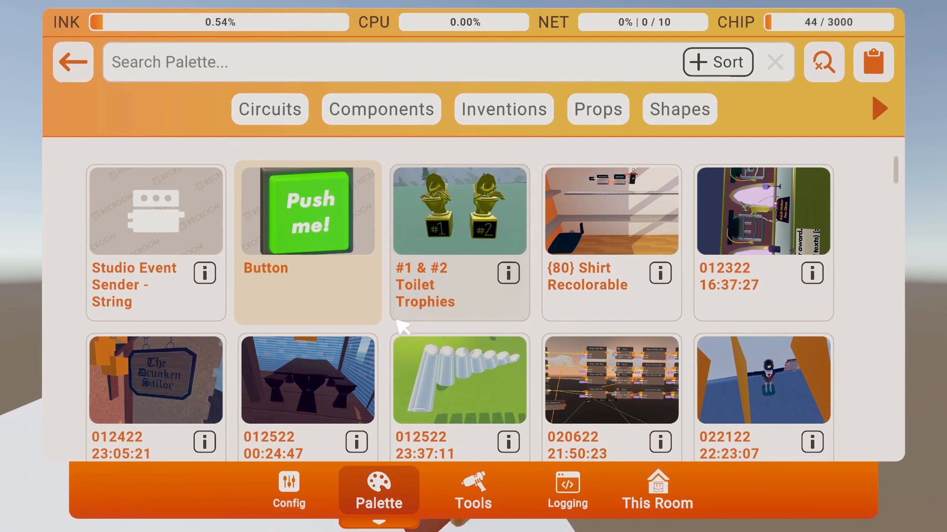
key(f)
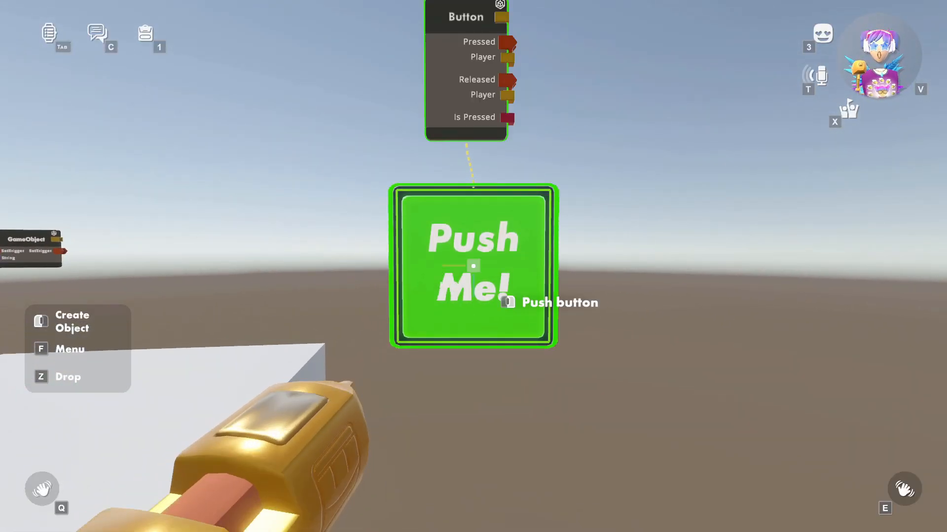
- Place a Studio Event Sender - String circuit below the button
key(f)
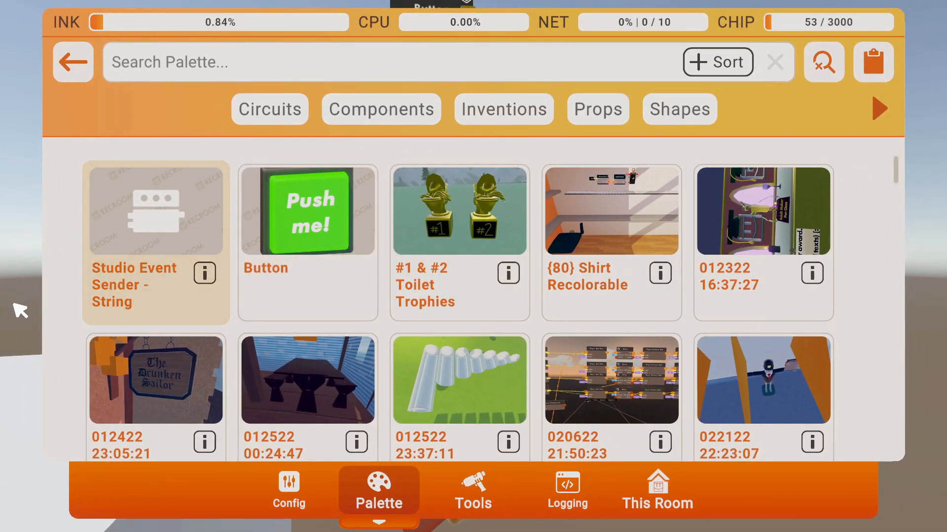
key(f)
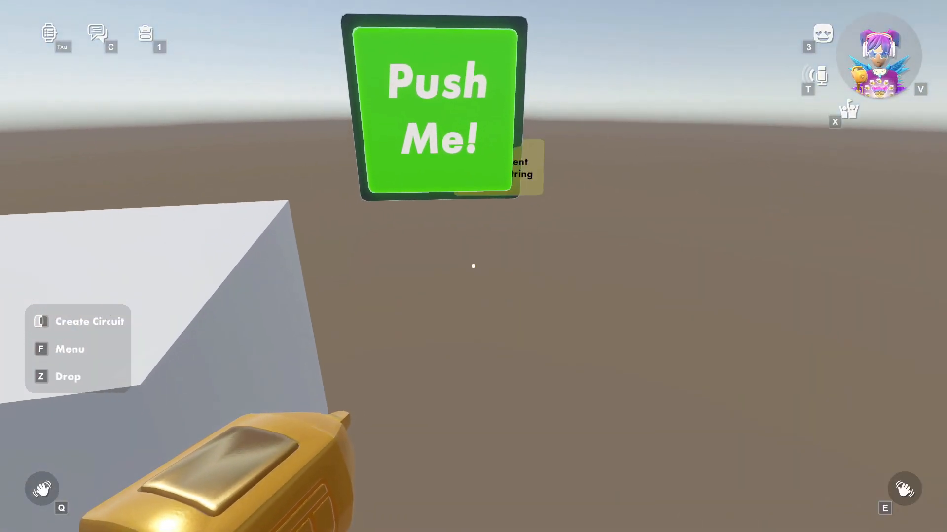
click(473, 267)
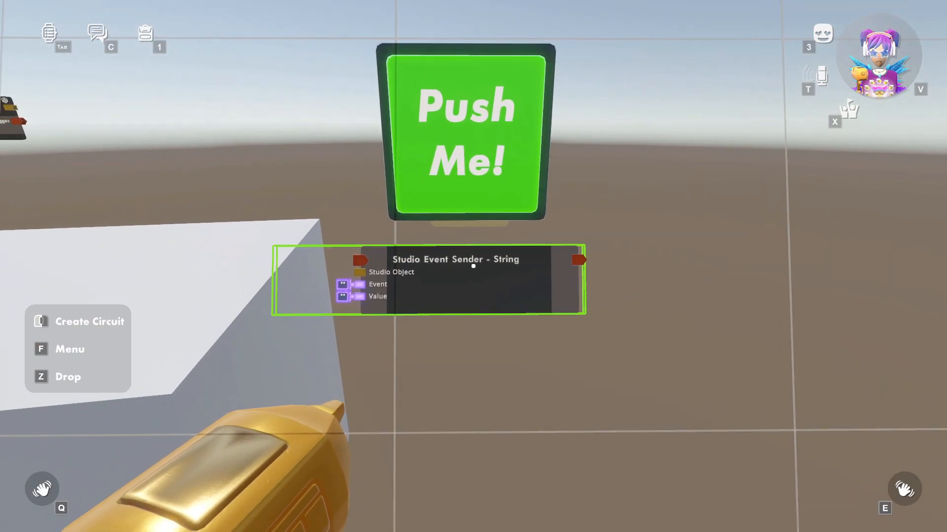
- Connect the Button's Pressed output to the event sender's execution input, and the GameObject output to its Studio Object input
key(f)
click(472, 490)
click(344, 162)
key(f)
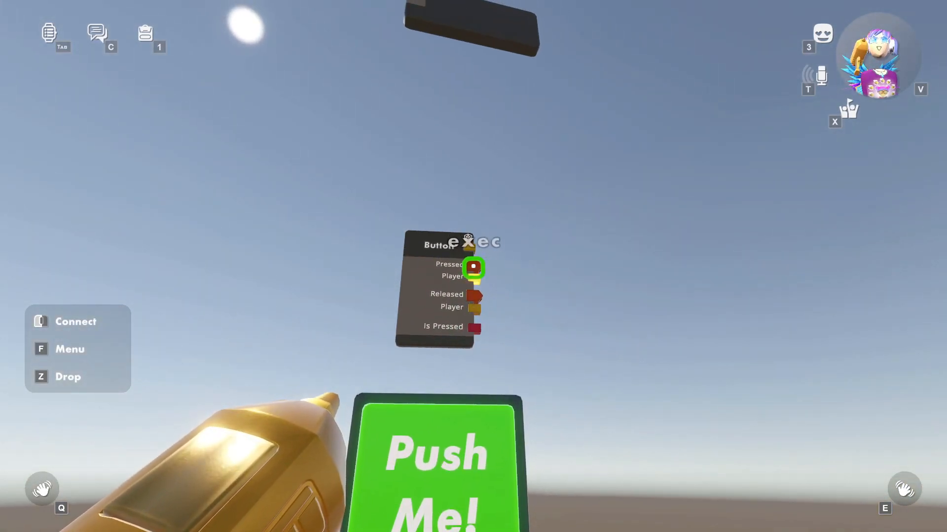
drag(473, 266, 474, 266)
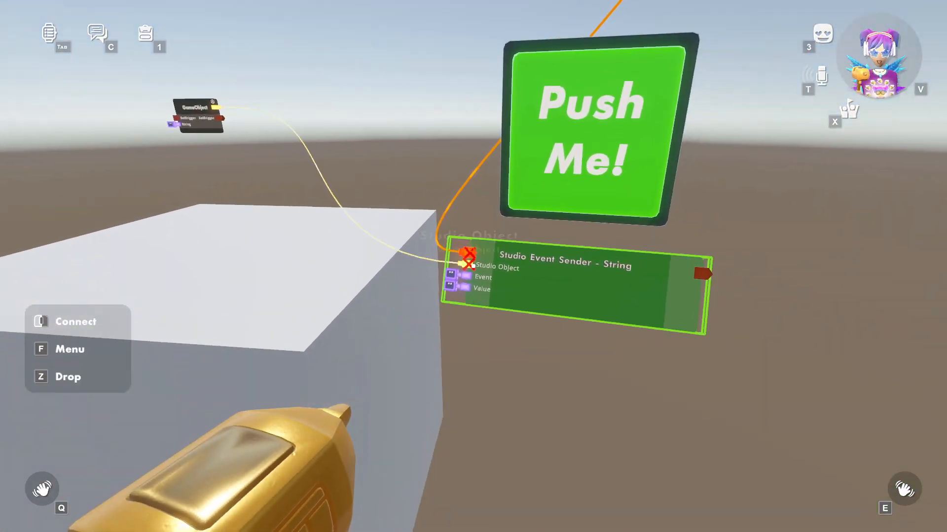
- Set the event sender's Event to SetTrigger and its Value to on
key(f)
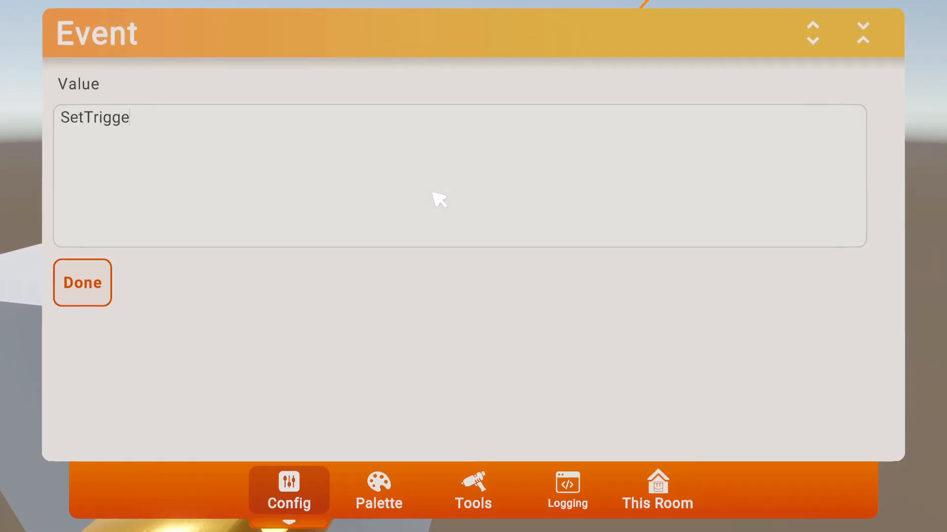
click(73, 302)
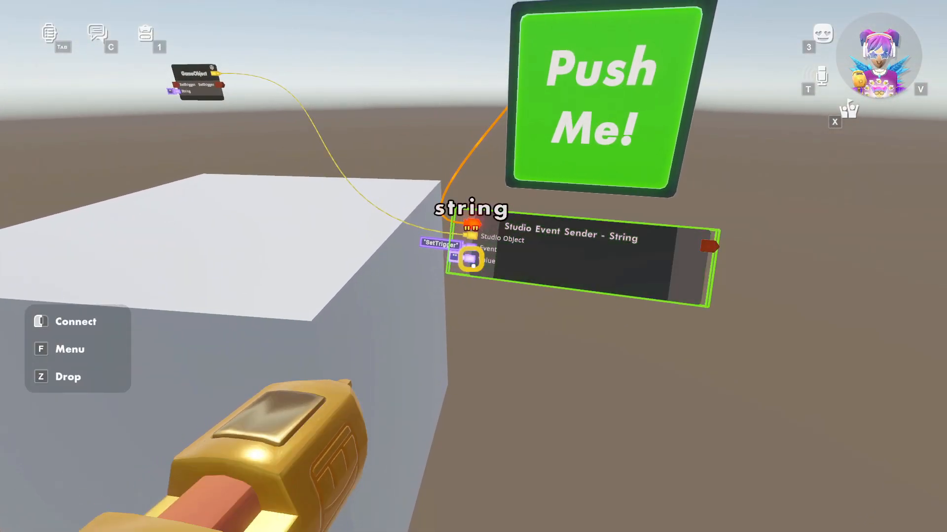
key(f)
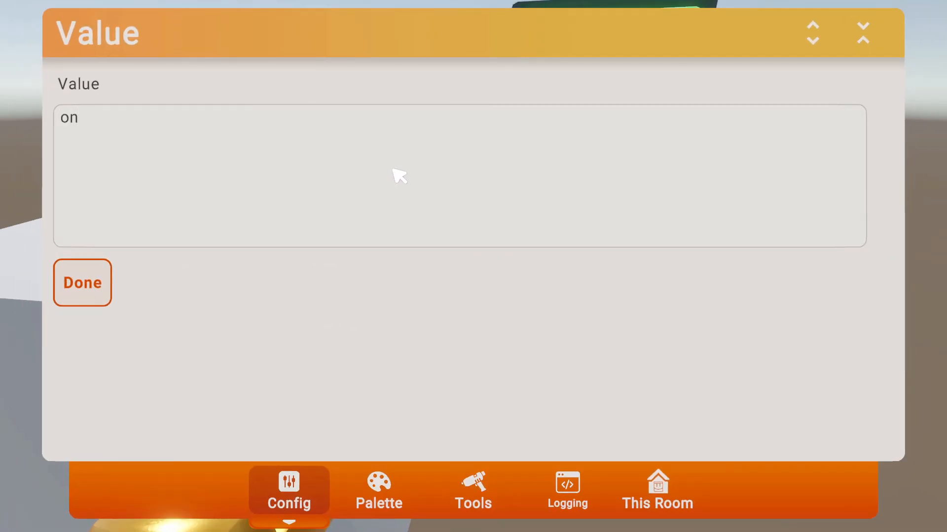
click(83, 283)
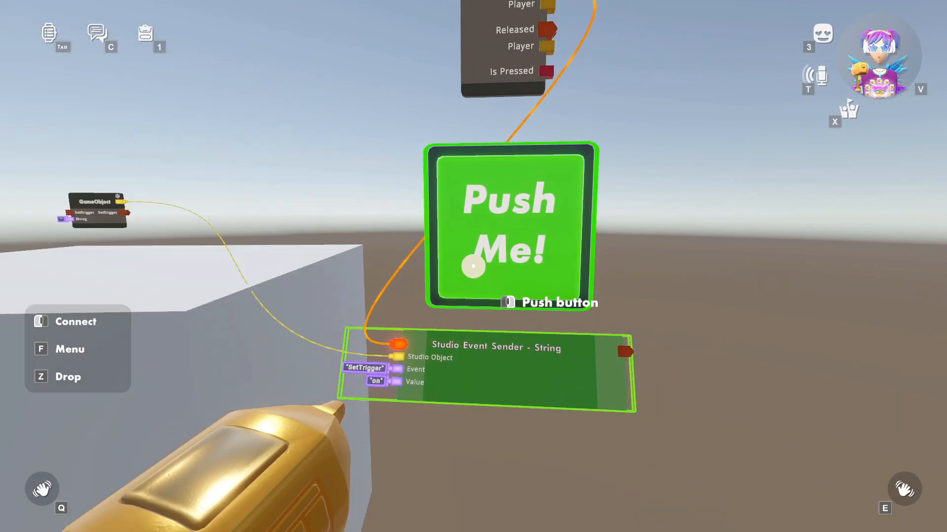
- Select the button and its Studio Event Sender together and clone them beside the originals
key(f)
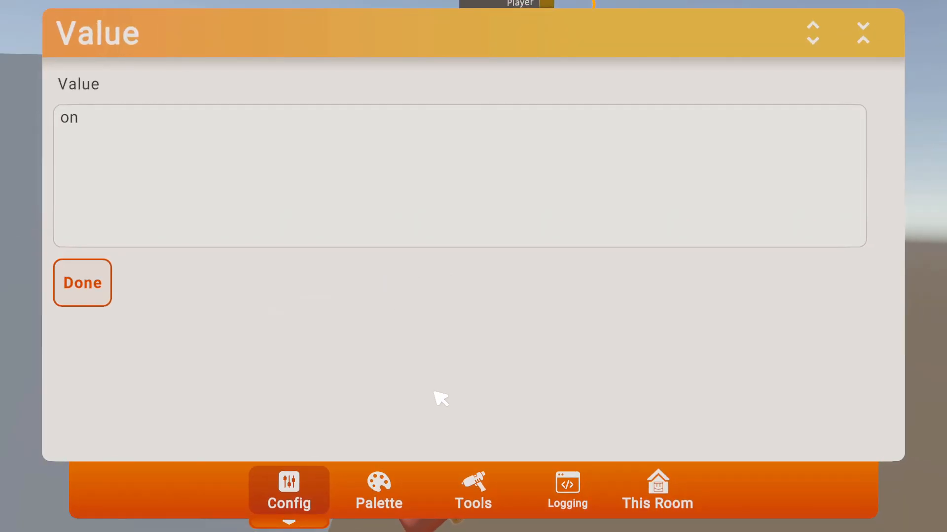
click(456, 487)
click(188, 191)
key(f)
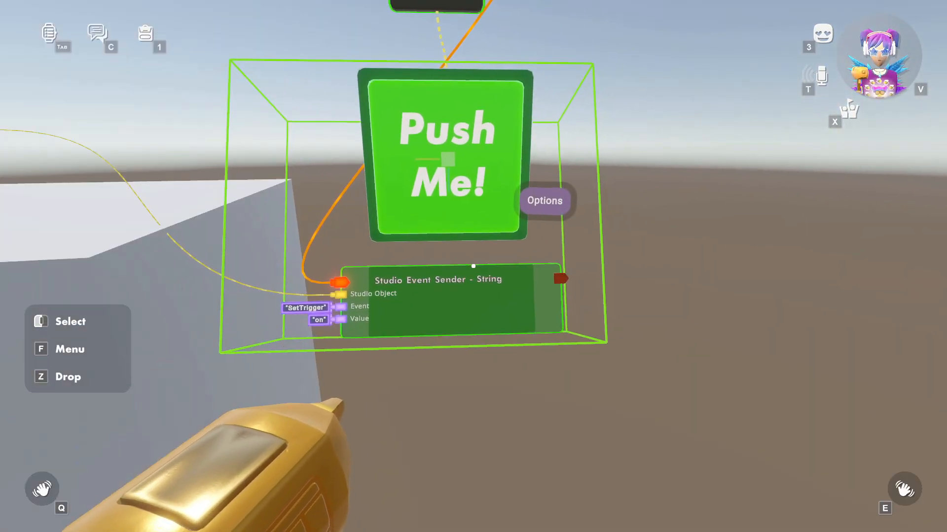
key(f)
click(126, 347)
key(f)
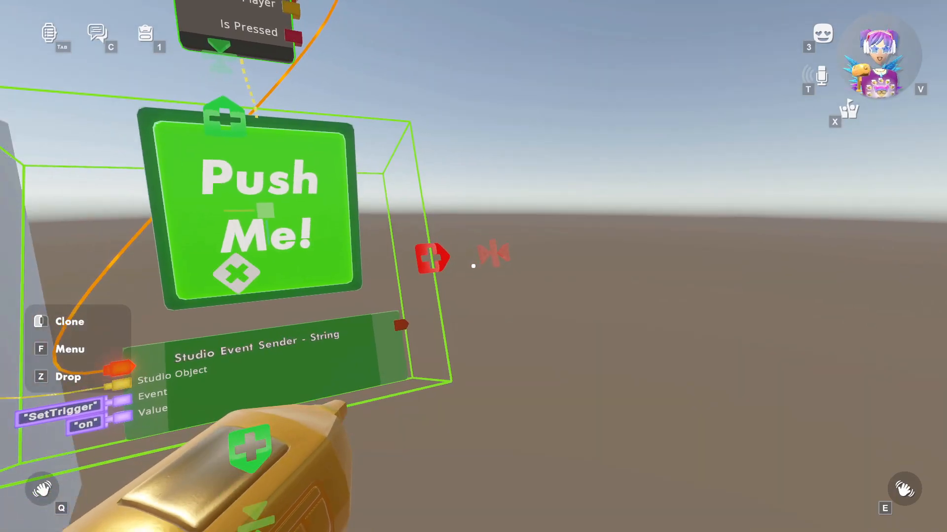
click(474, 267)
- Set the cloned event sender's Value to off and connect the GameObject output to its Studio Object input
key(f)
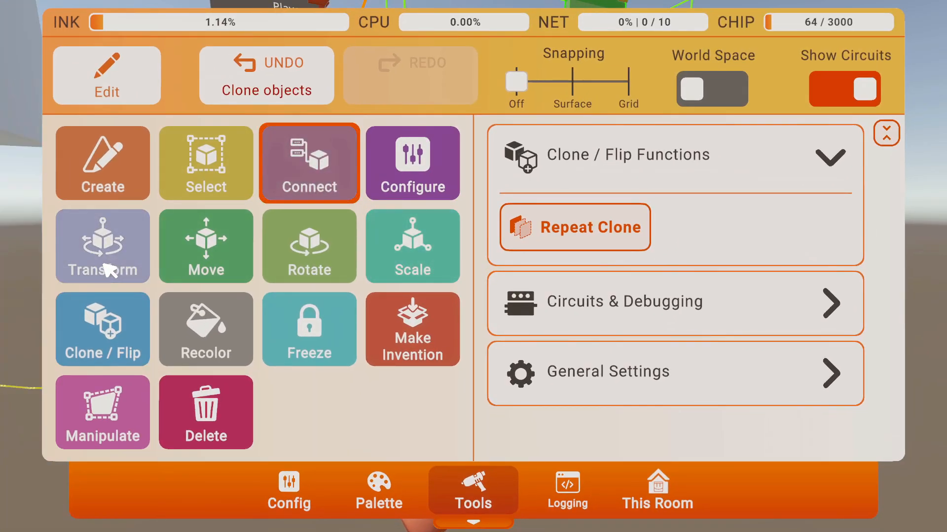
key(f)
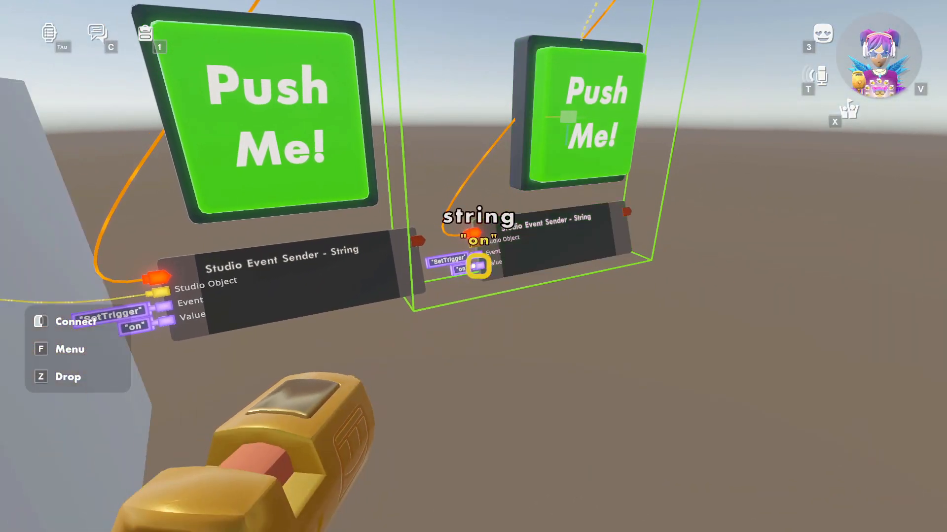
key(f)
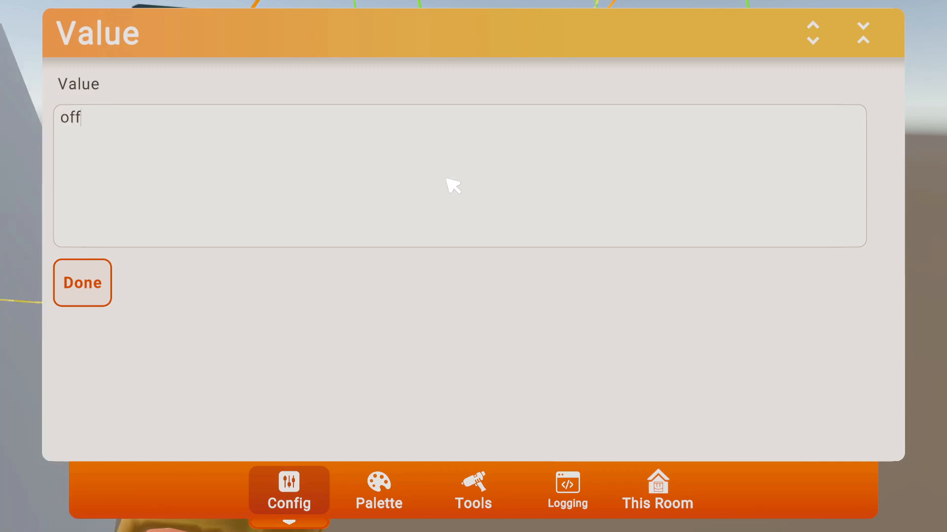
click(104, 286)
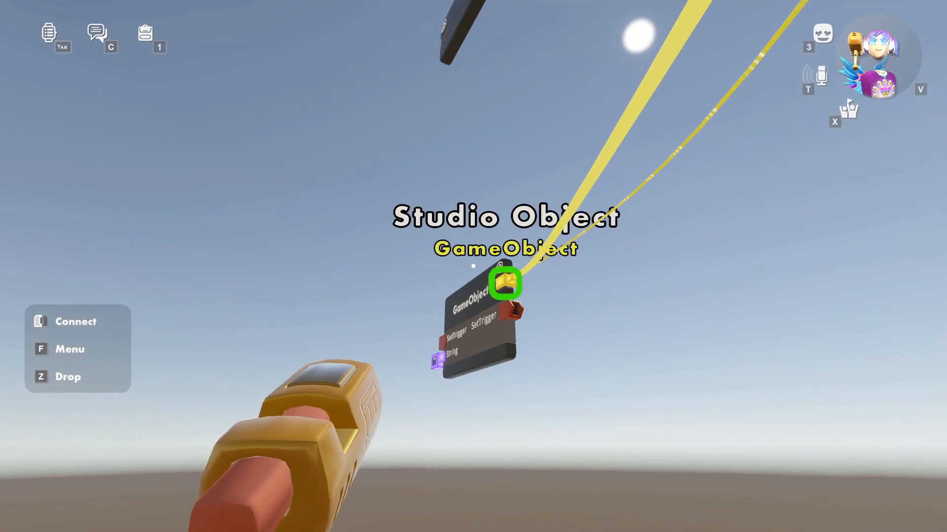
click(473, 266)
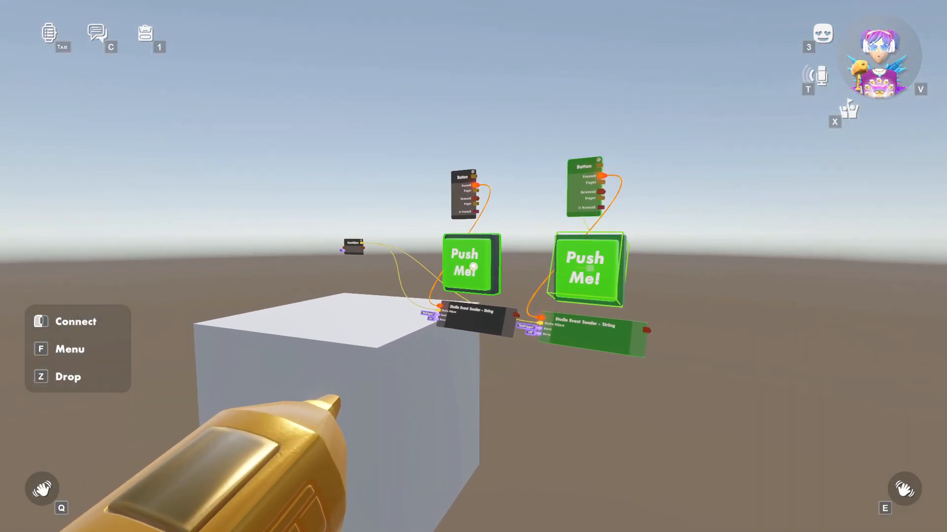
- Push the on and off buttons to test starting and stopping the cube's animation
key(w)
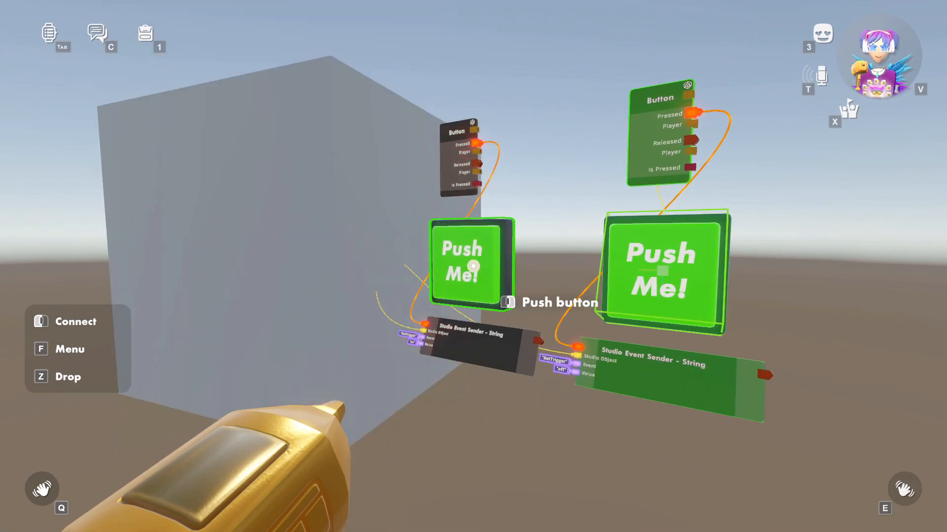
right_click(473, 266)
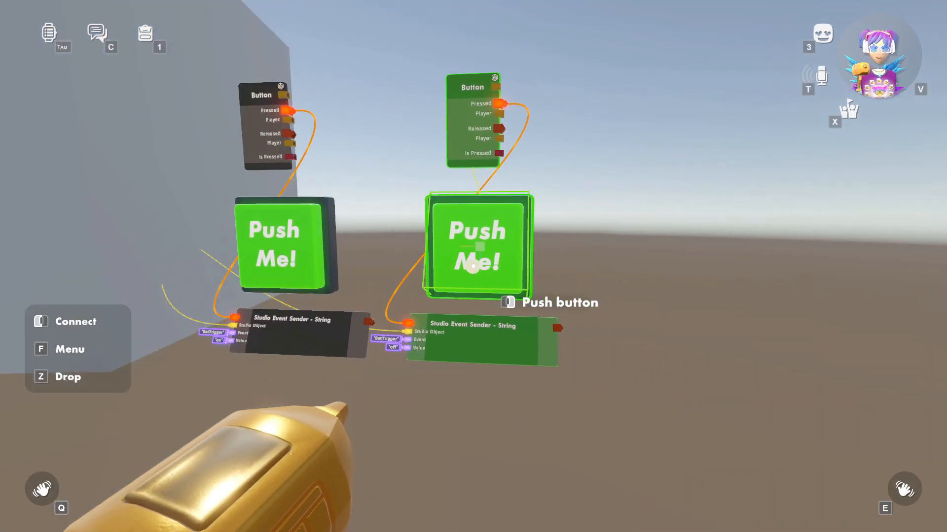
right_click(473, 267)
right_click(473, 267)
right_click(473, 266)
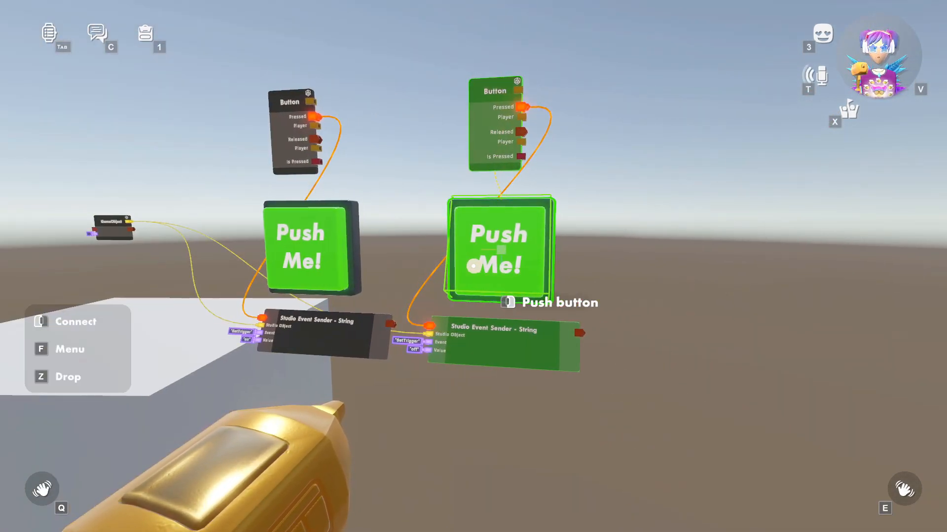